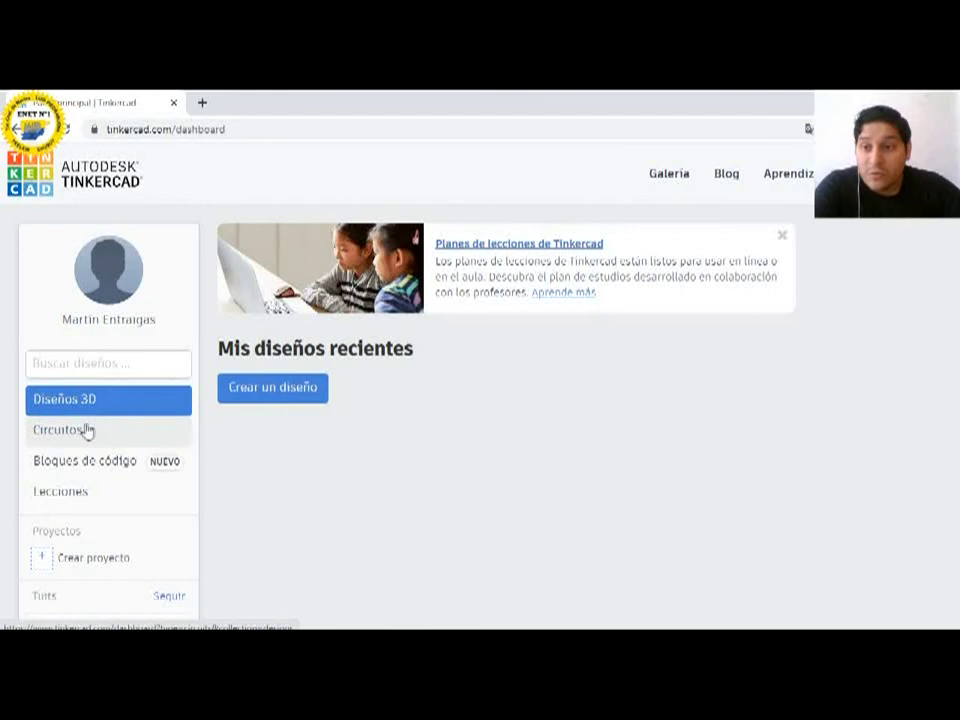
Step: Open the Circuitos collection on the dashboard and look through the recent circuit designs
click(86, 430)
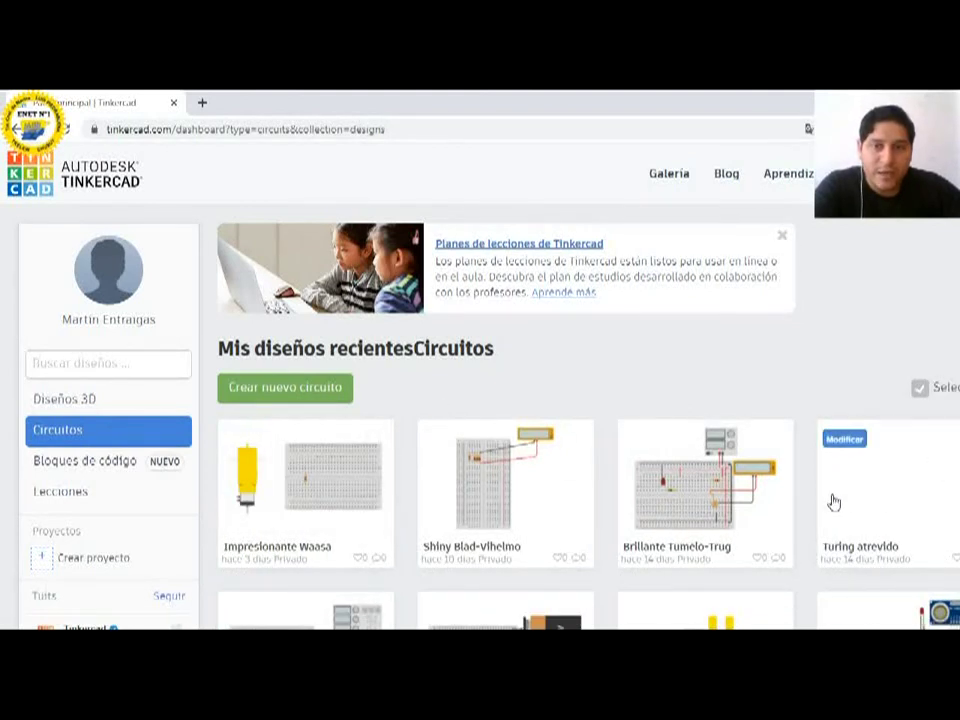
scroll(834, 501, down, 1)
scroll(834, 501, down, 2)
scroll(831, 503, up, 3)
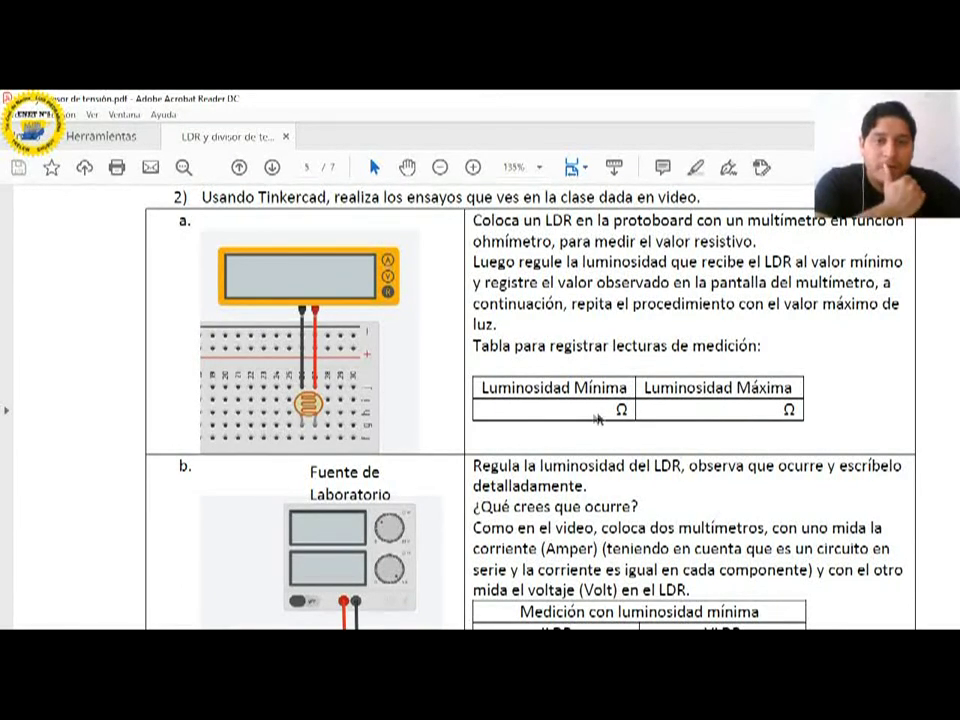
Step: Examine the resistance table for minimum and maximum luminosity in exercise 2a of the PDF guide
double_click(619, 409)
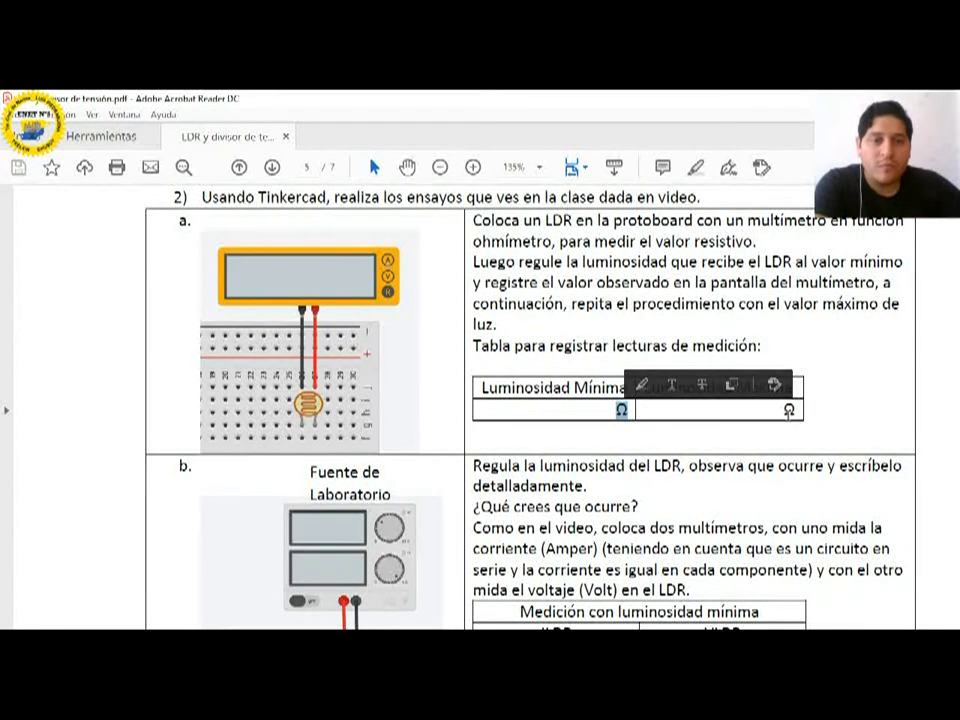
double_click(789, 409)
click(588, 409)
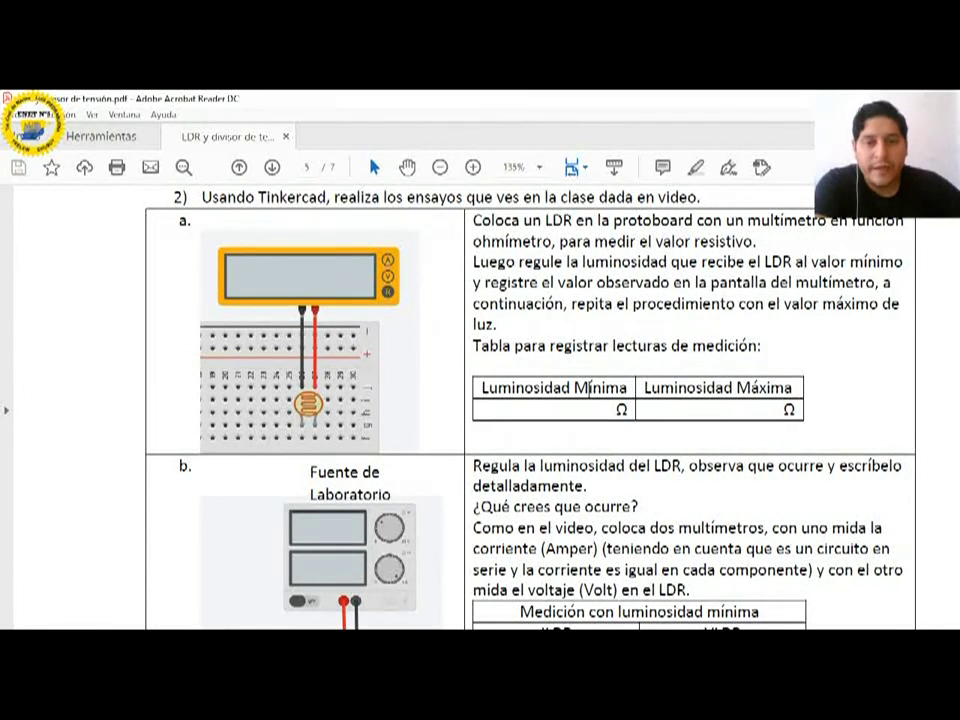
Step: Switch to Tinkercad and place a small breadboard (Placa de pruebas pequeña) in the empty circuit
key(alt+Tab)
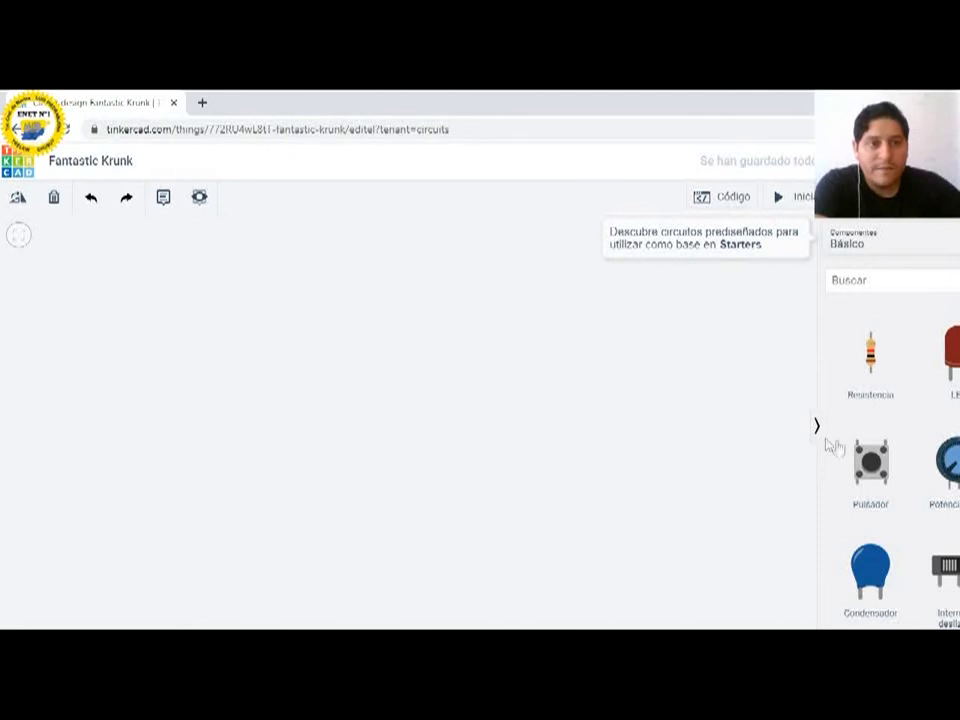
scroll(885, 454, down, 5)
scroll(887, 448, up, 2)
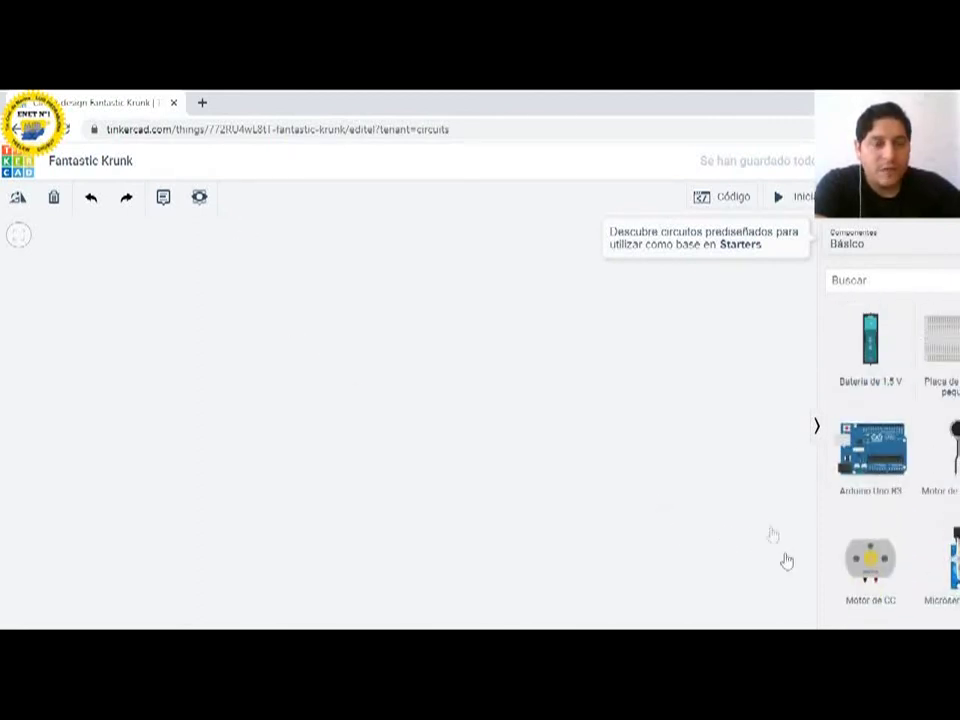
key(ctrl+z)
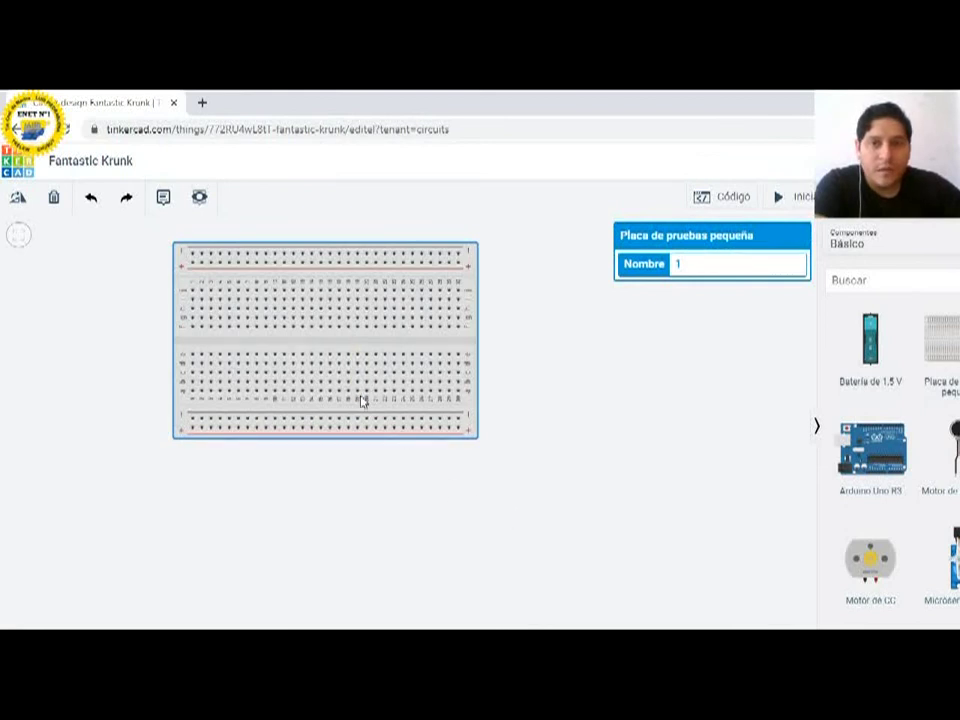
Step: Place a photoresistor (Fotorresistencia) on the breadboard with its legs in columns 25 and 26 of row f
scroll(957, 428, up, 5)
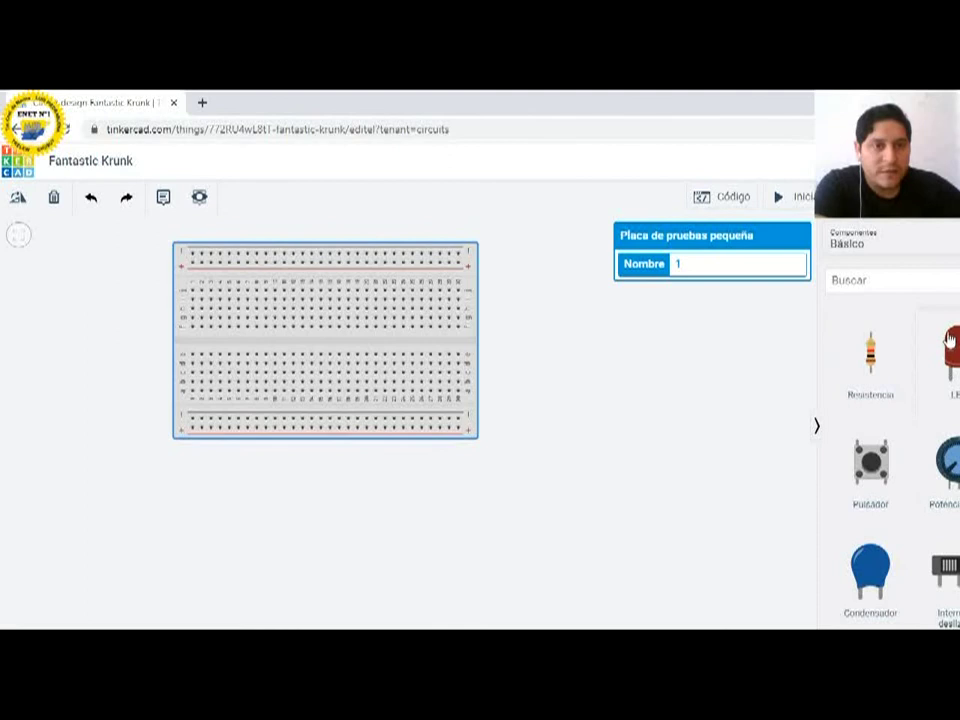
scroll(945, 412, down, 8)
scroll(935, 421, down, 3)
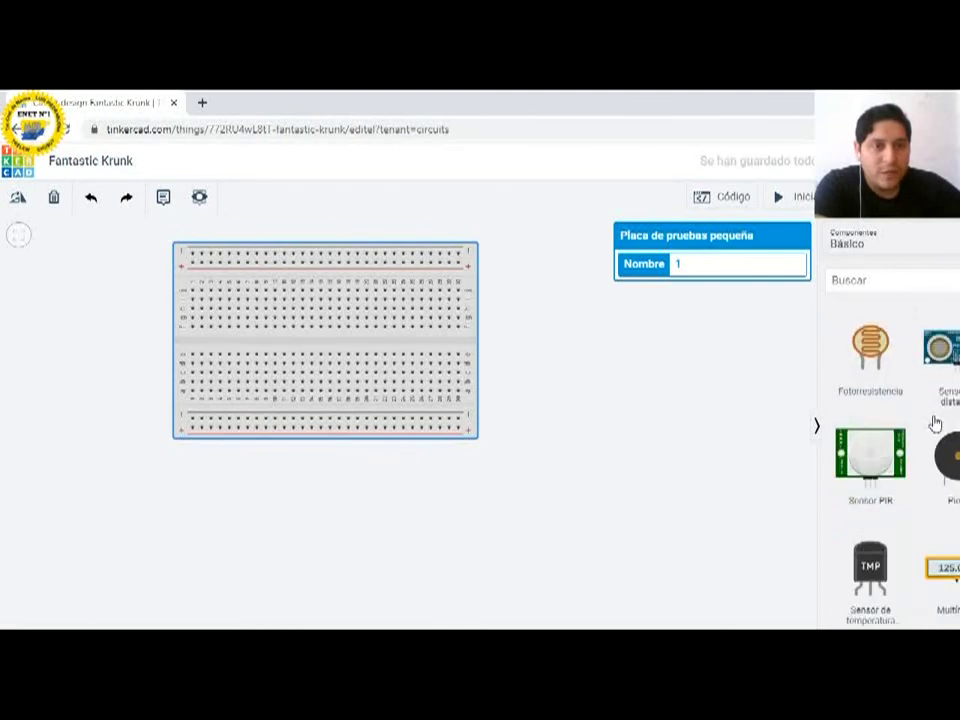
scroll(936, 422, up, 2)
scroll(932, 424, down, 2)
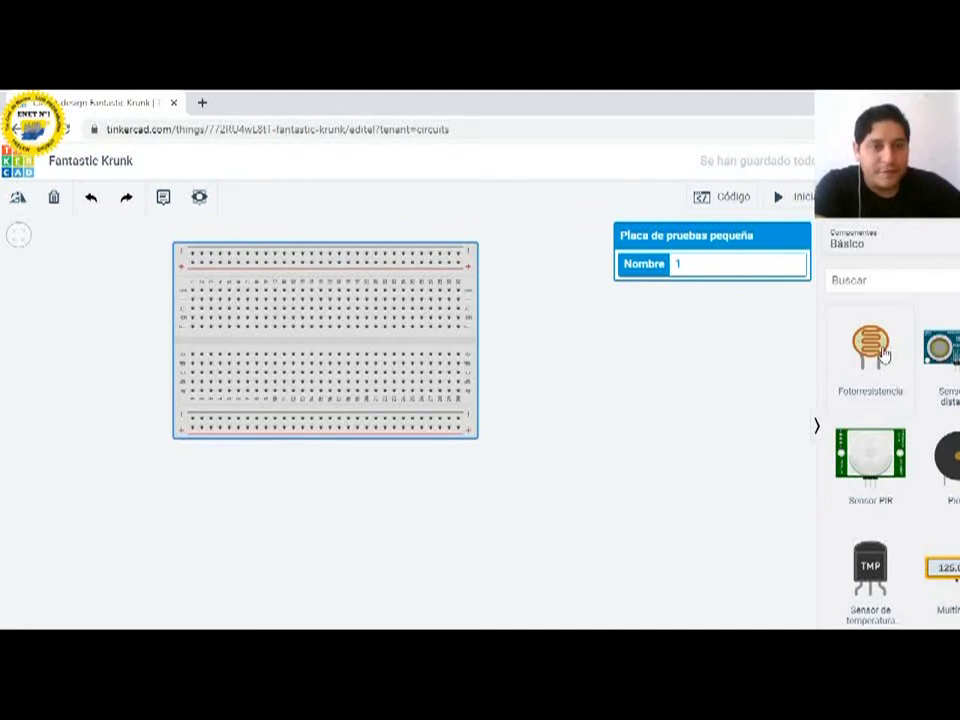
drag(883, 355, 417, 318)
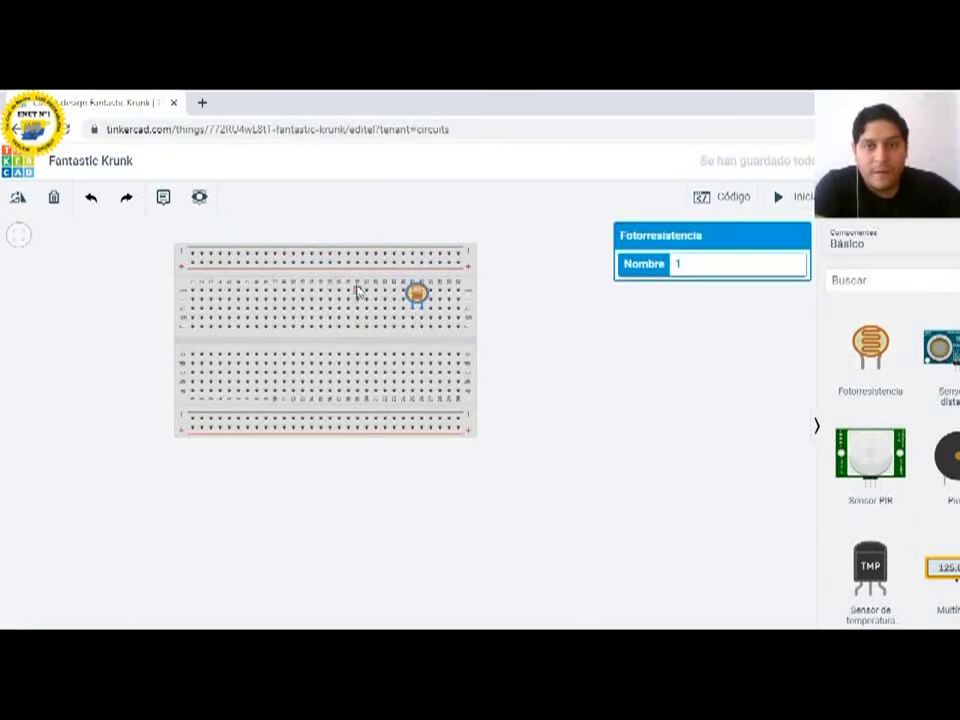
drag(418, 294, 415, 316)
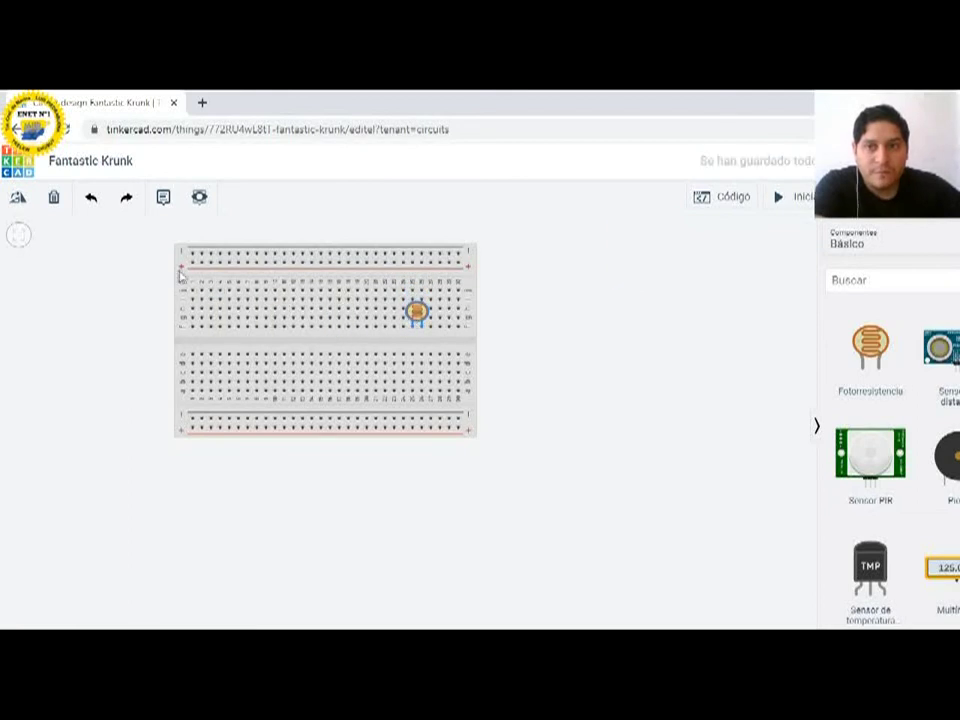
Step: Move the breadboard lower to make room and add a multimeter above it in Resistencia mode
drag(183, 270, 234, 400)
drag(940, 568, 467, 347)
click(705, 295)
click(707, 336)
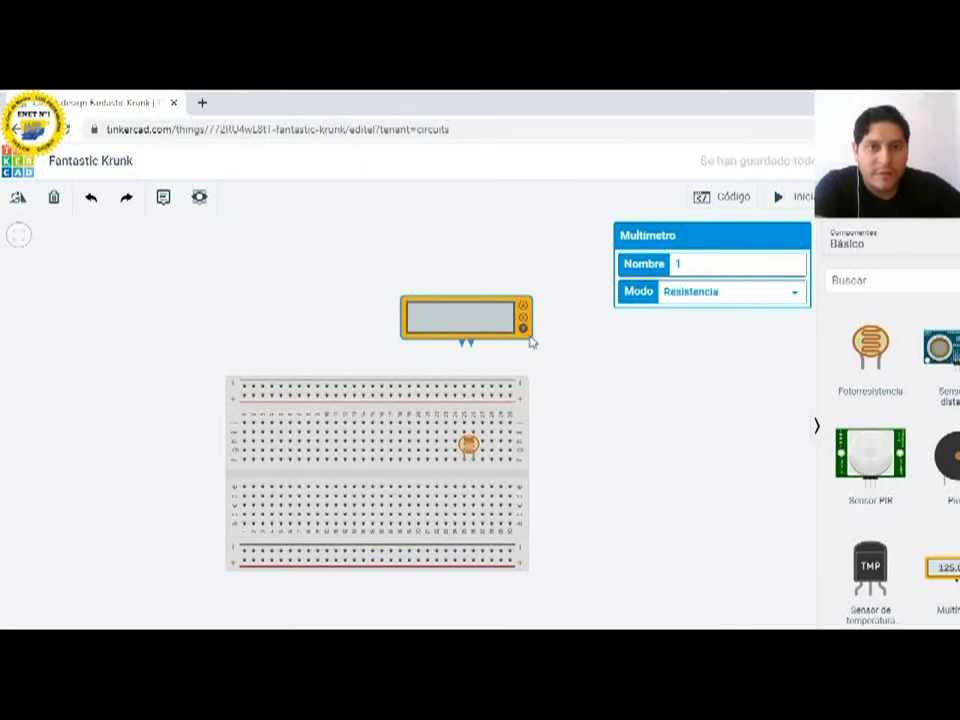
Step: Wire the multimeter's negative terminal to column 25, row j of the breadboard and colour the cable negro
scroll(466, 445, up, 2)
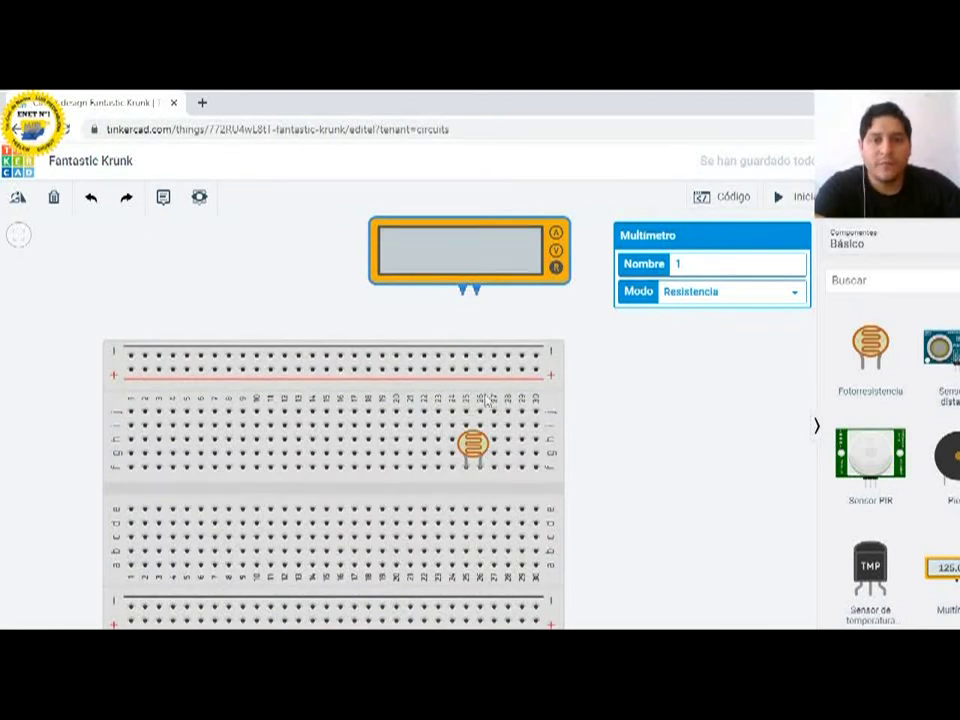
drag(464, 294, 466, 410)
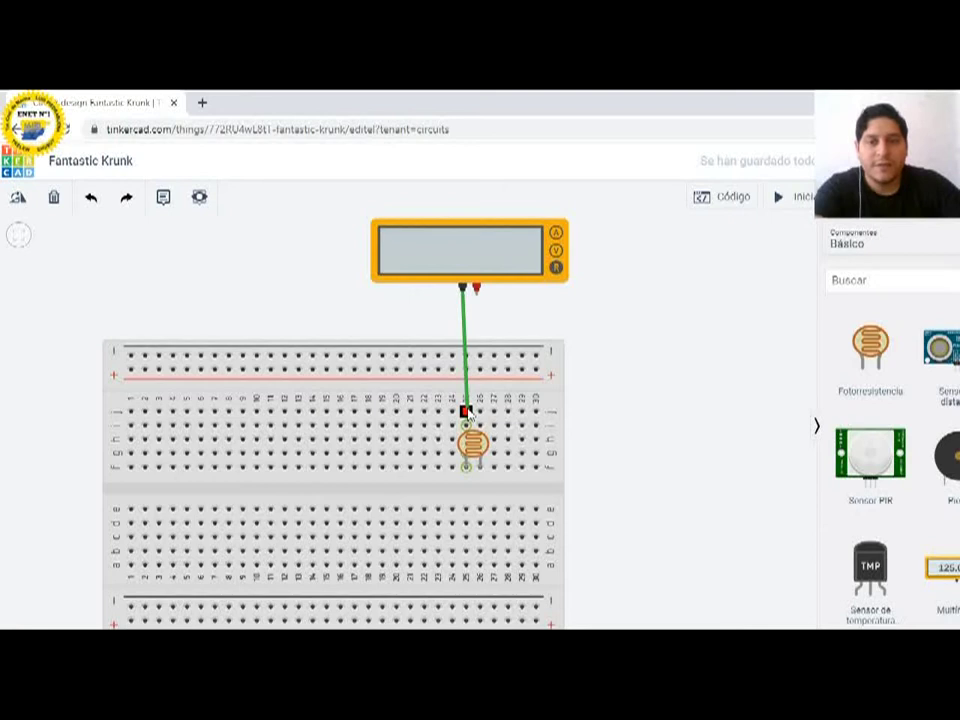
click(683, 266)
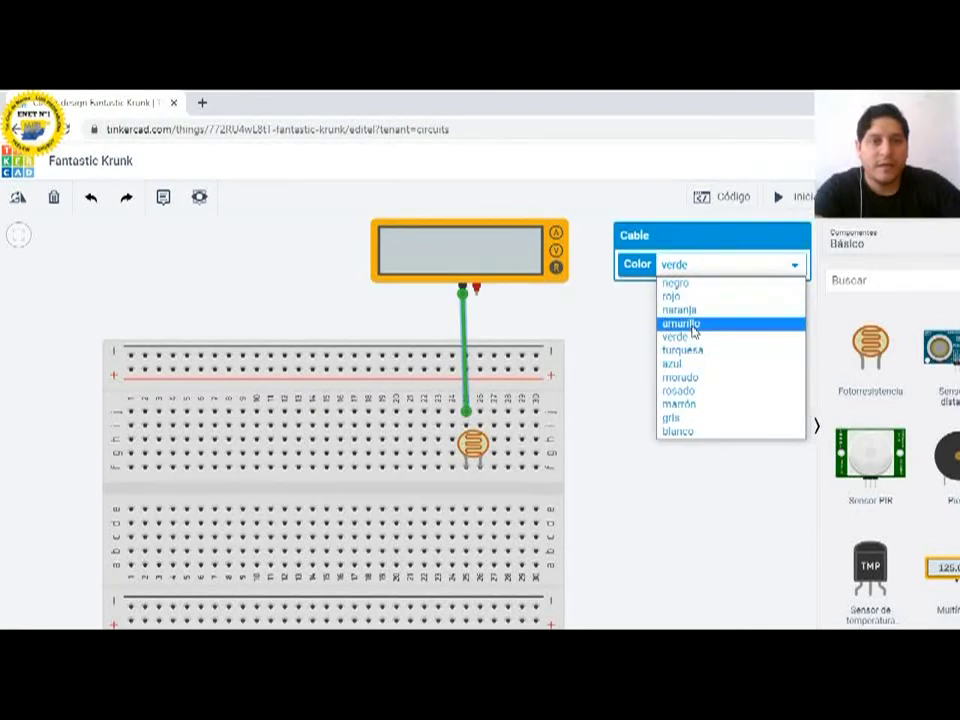
click(675, 283)
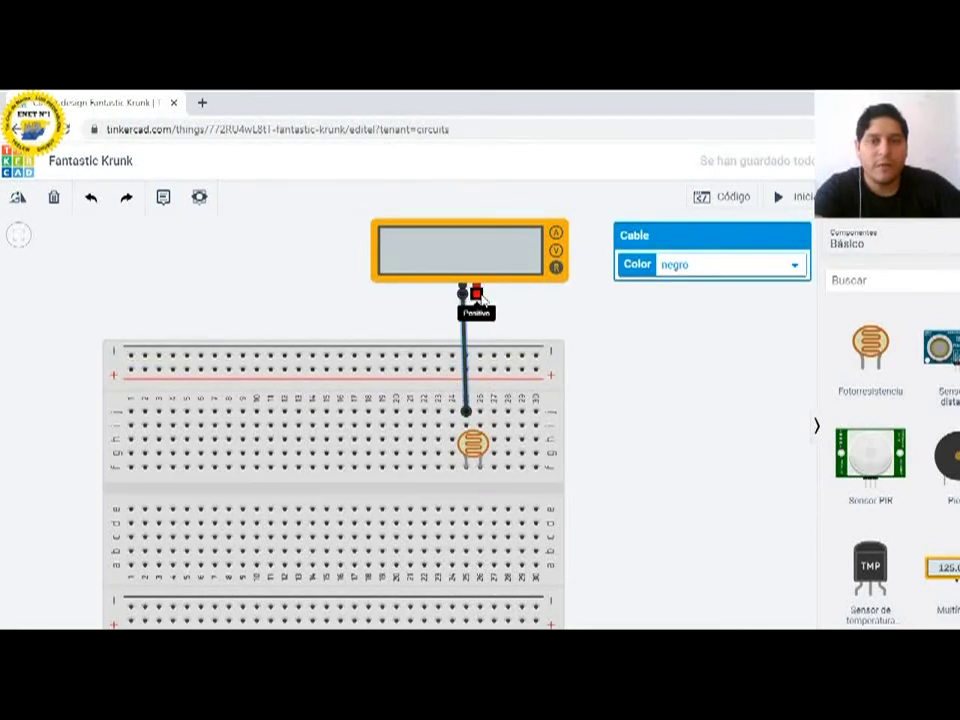
Step: Wire the multimeter's positive terminal to column 26, row j of the breadboard and colour the cable rojo
mouse_move(477, 292)
mouse_down()
mouse_move(477, 420)
mouse_move(480, 412)
mouse_up()
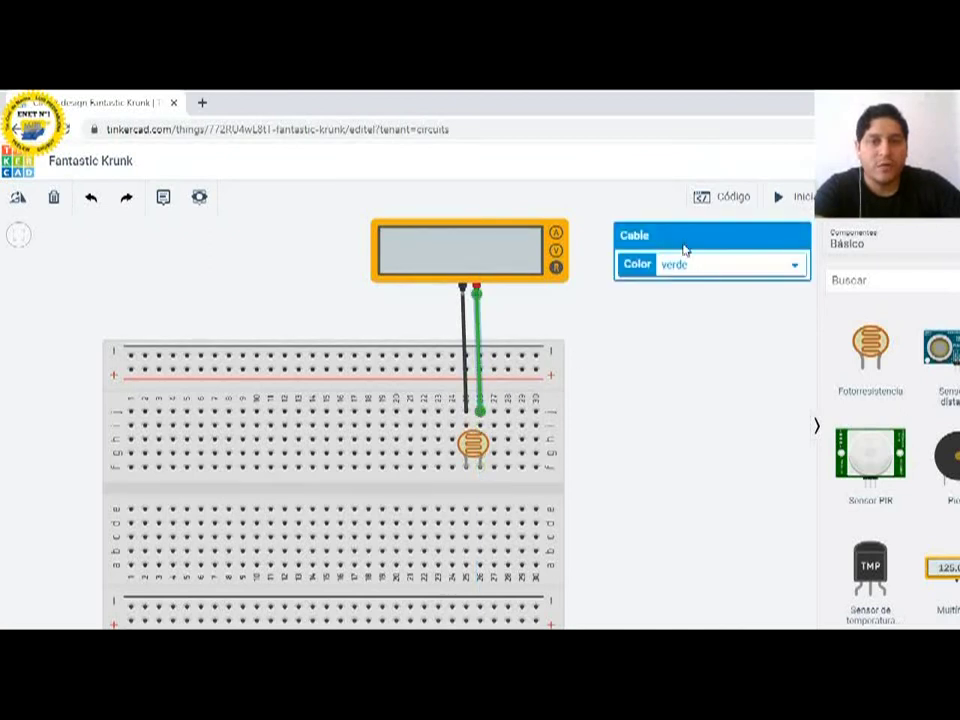
click(684, 264)
click(694, 297)
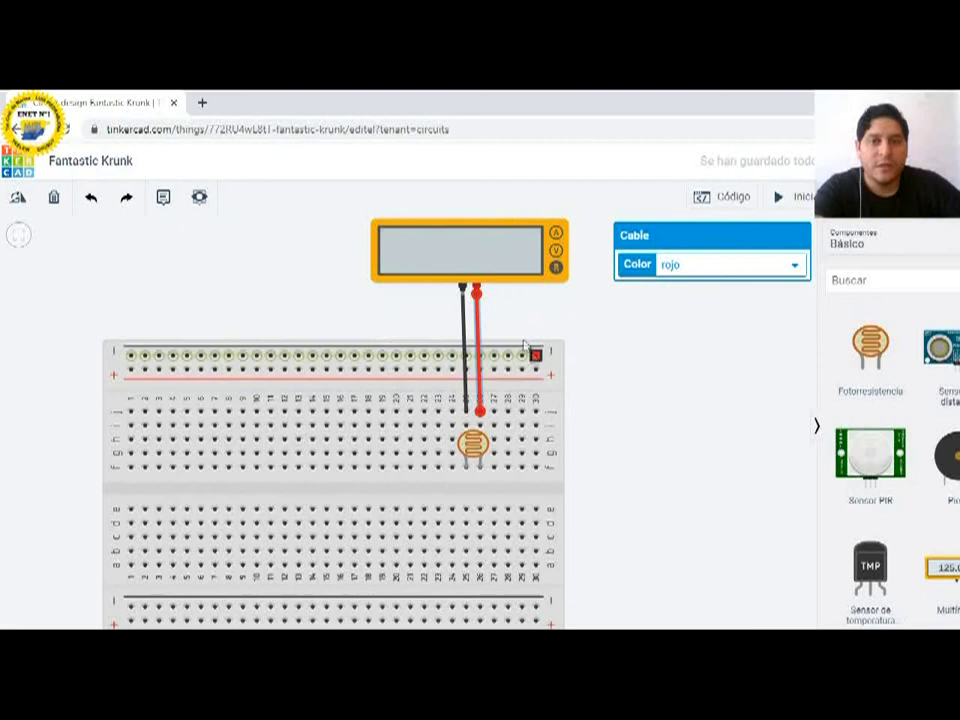
click(615, 358)
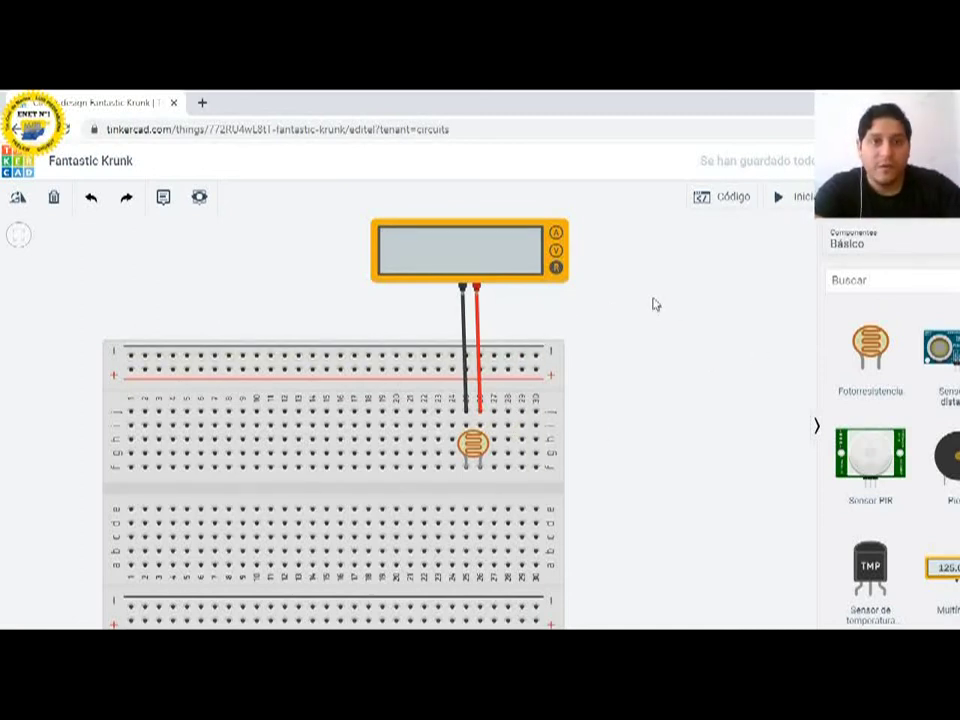
Step: Simulate the circuit, measure the photoresistor's resistance at minimum, maximum and intermediate light, and stop the simulation
click(805, 199)
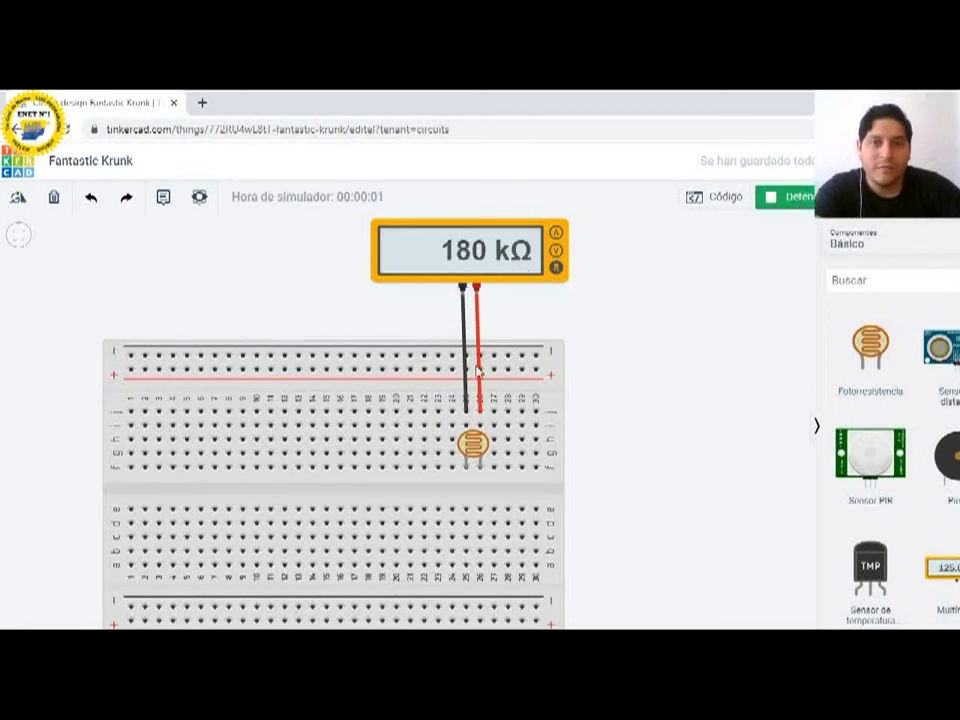
click(471, 451)
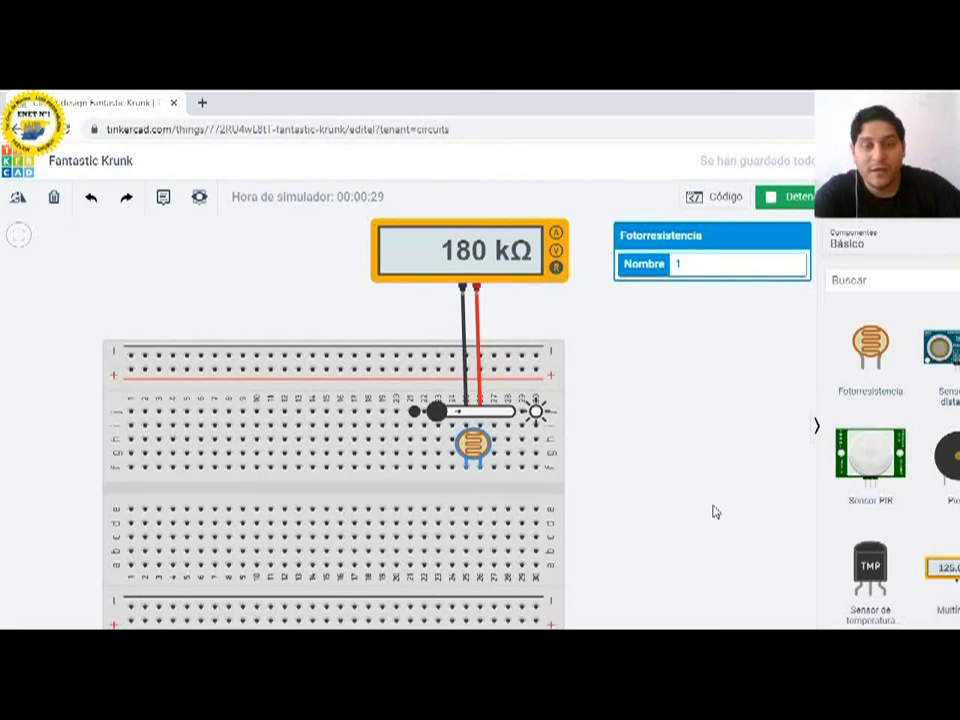
drag(439, 415, 437, 414)
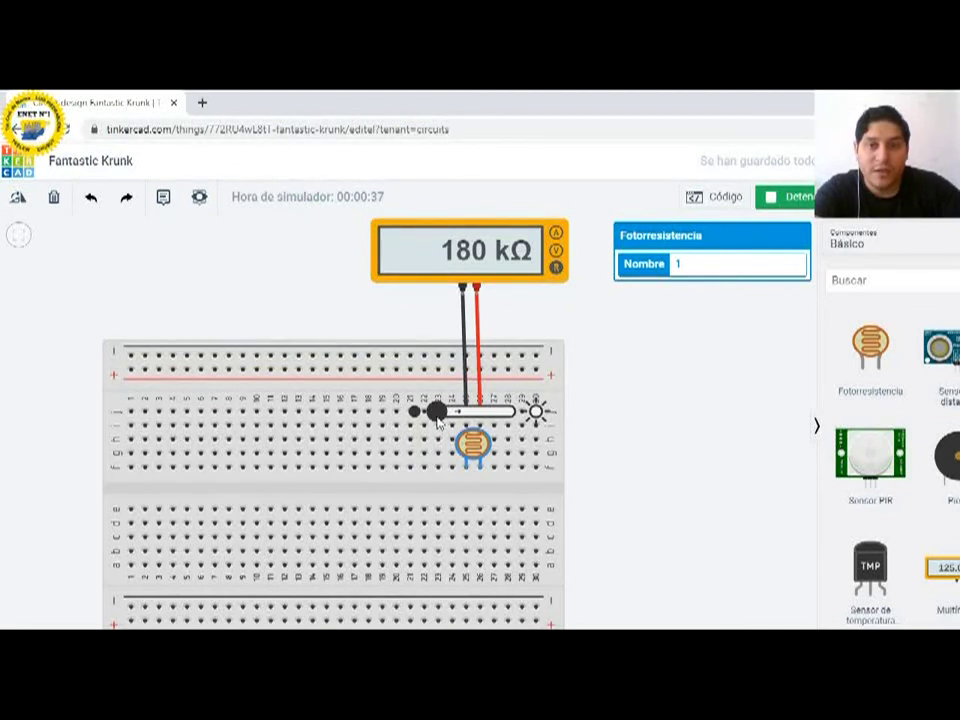
drag(440, 420, 537, 420)
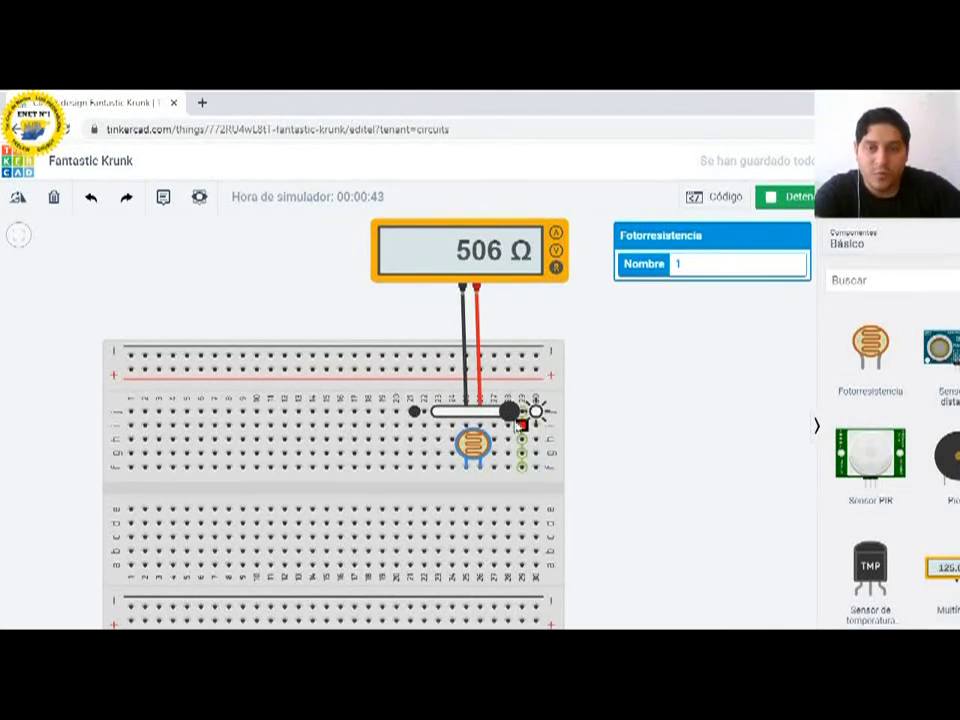
drag(536, 418, 475, 410)
click(652, 412)
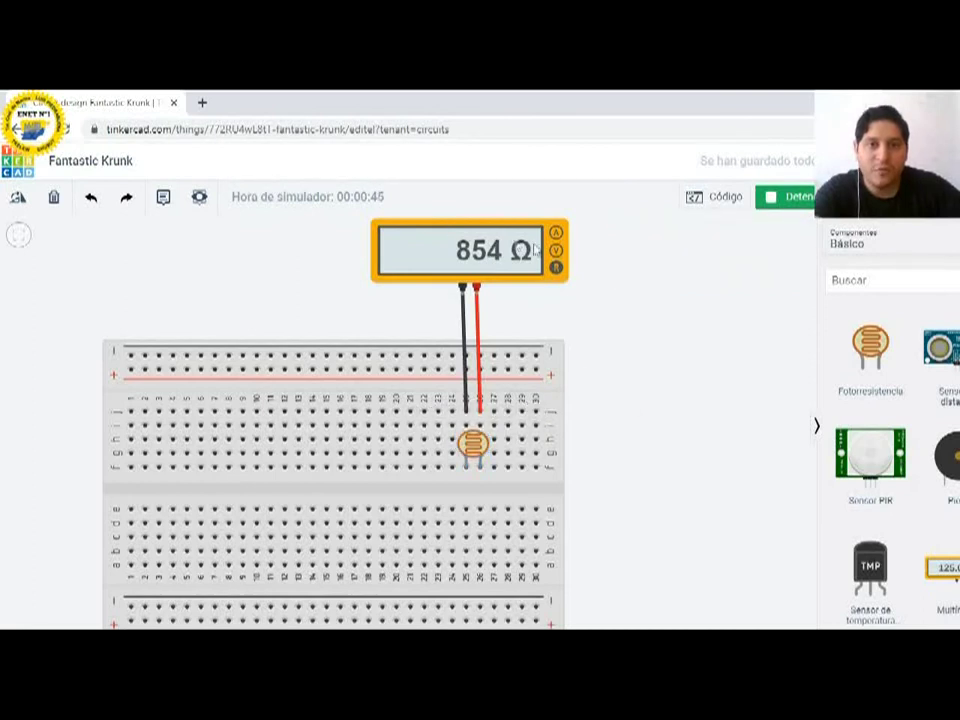
click(789, 203)
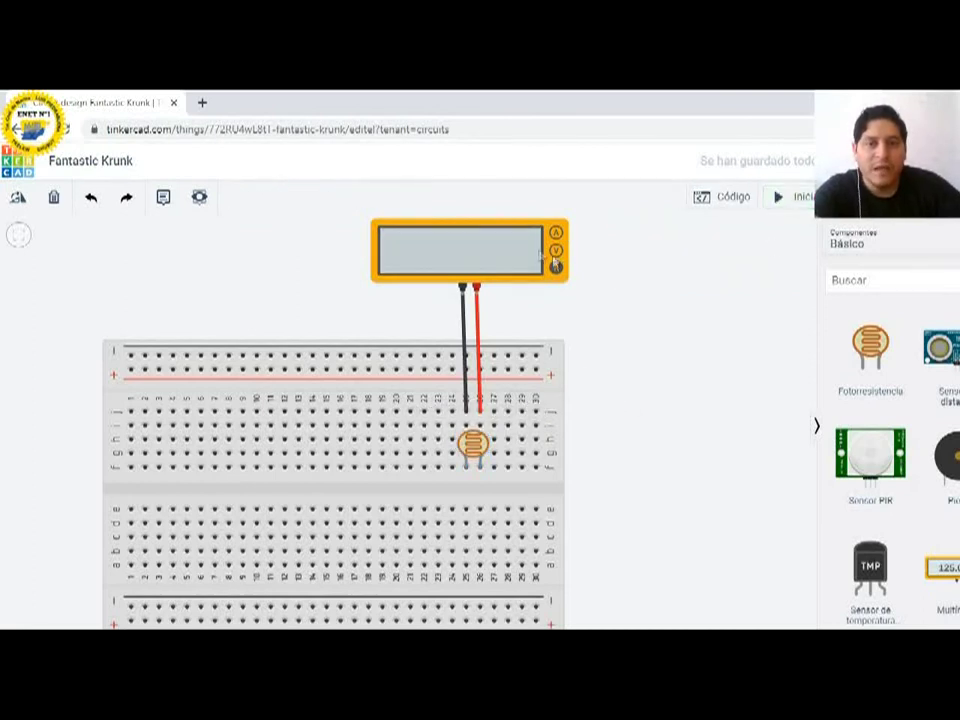
Step: Move the photoresistor to columns 18 and 19, away from the probes, and test its full light range in a simulation
click(464, 455)
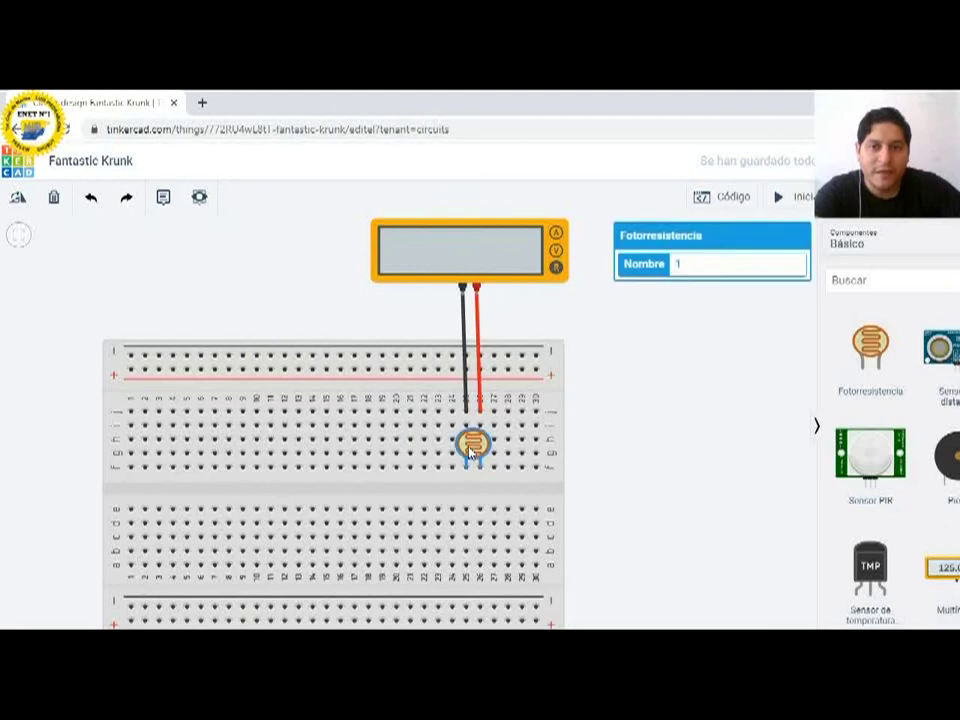
drag(468, 452, 371, 452)
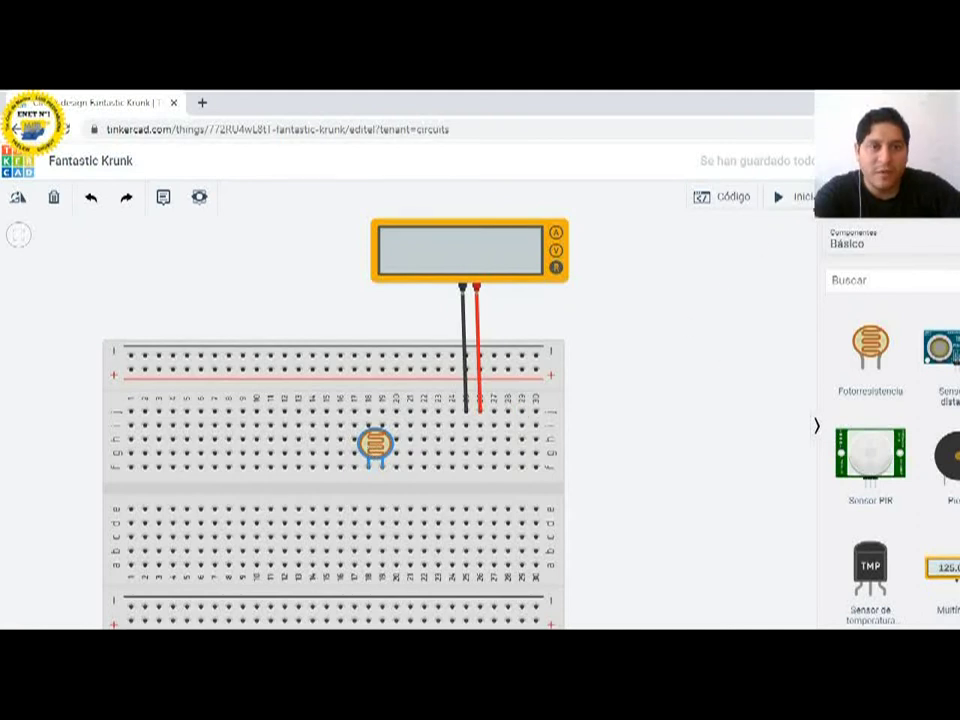
click(806, 205)
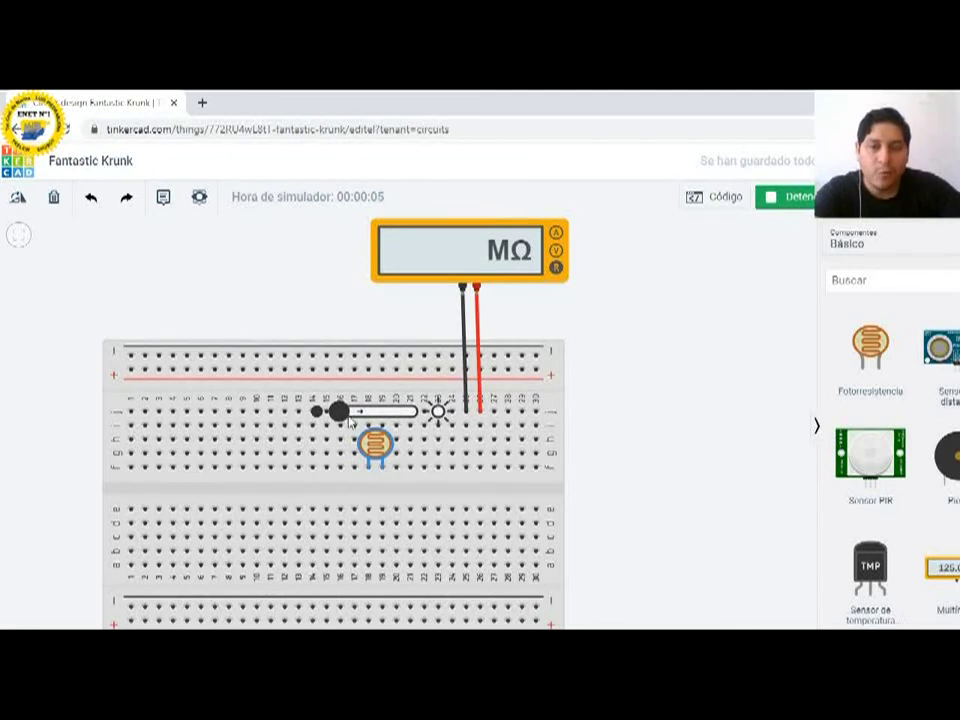
drag(349, 418, 411, 412)
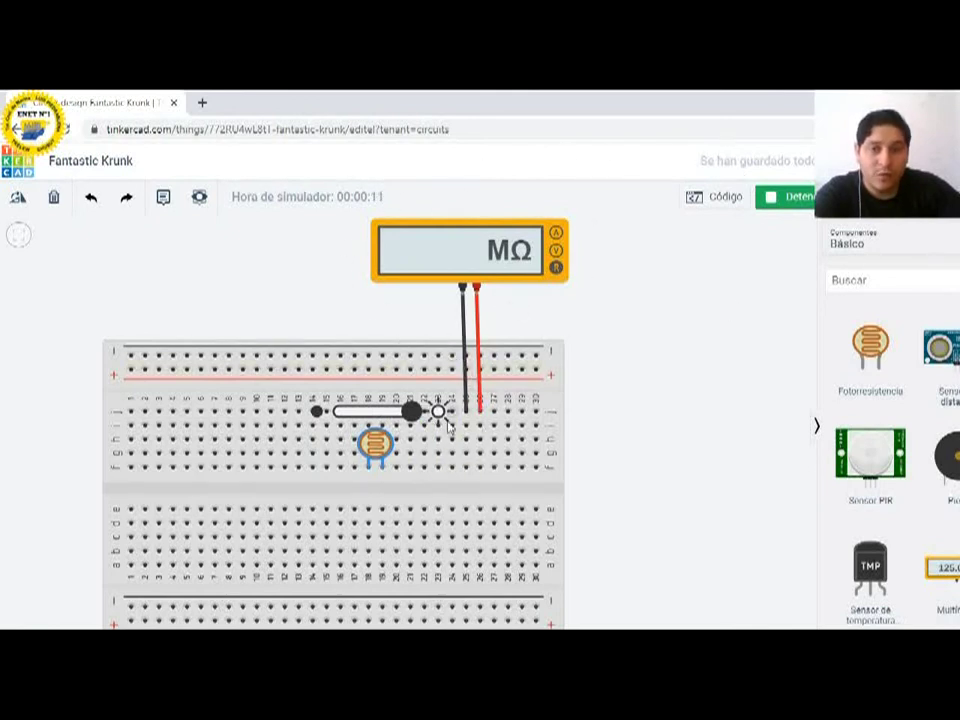
drag(411, 411, 340, 412)
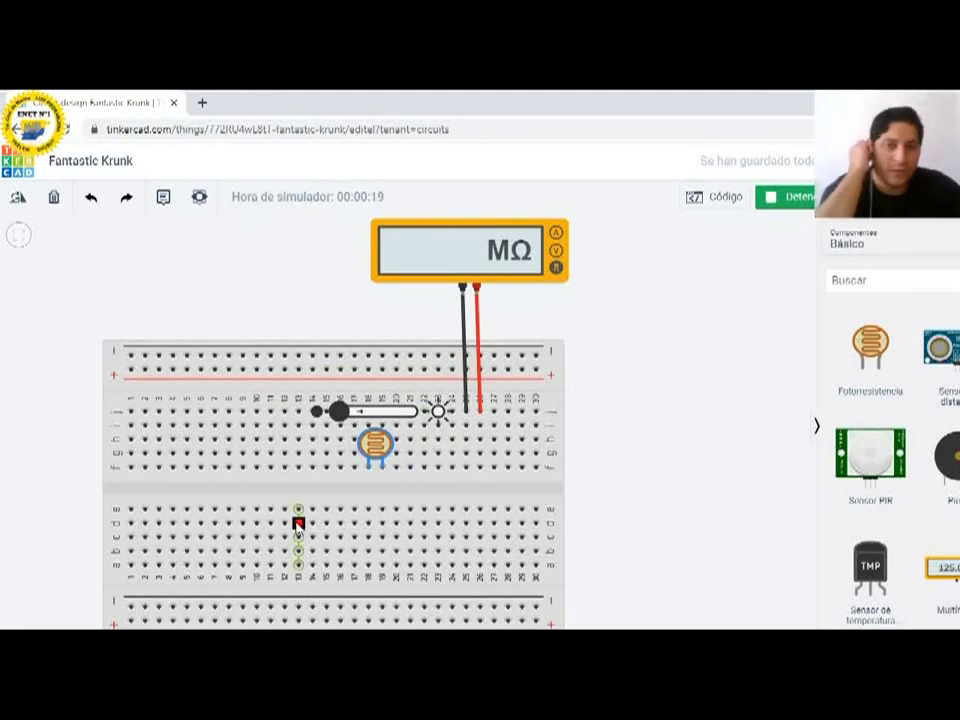
click(790, 196)
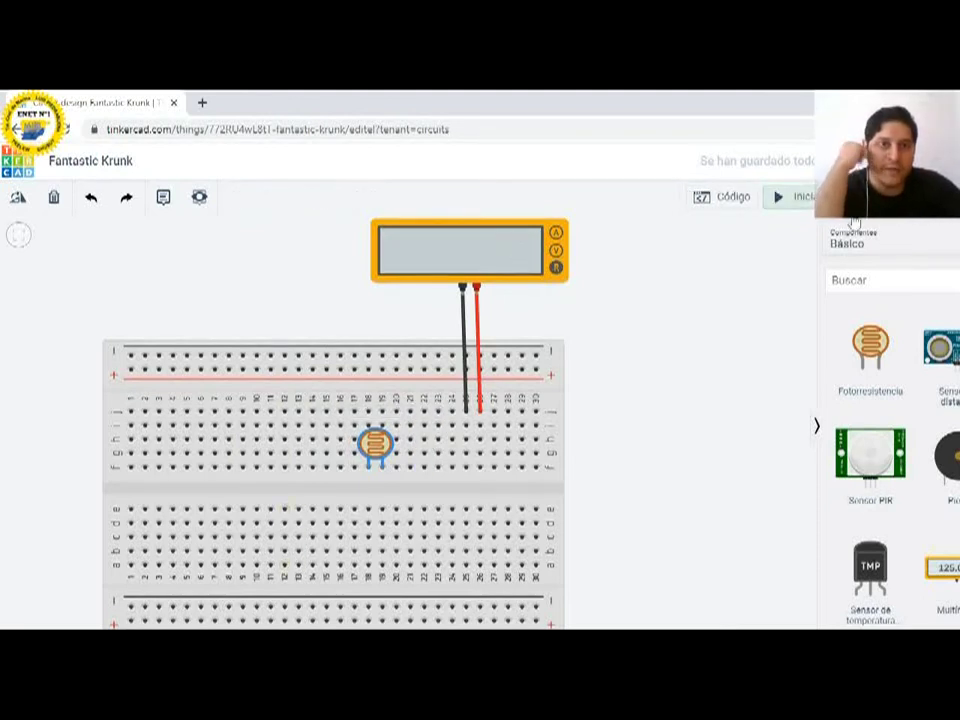
Step: Switch to the PDF guide in Adobe Acrobat Reader and examine the circuit and measurement tables of exercise 2b
key(alt+Tab)
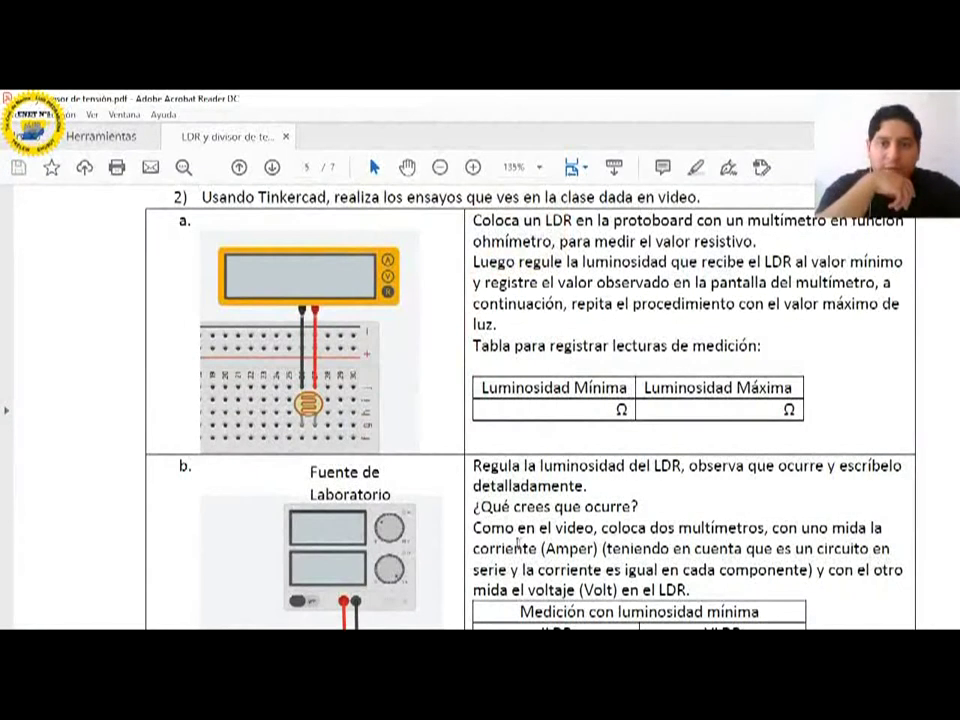
scroll(444, 476, down, 3)
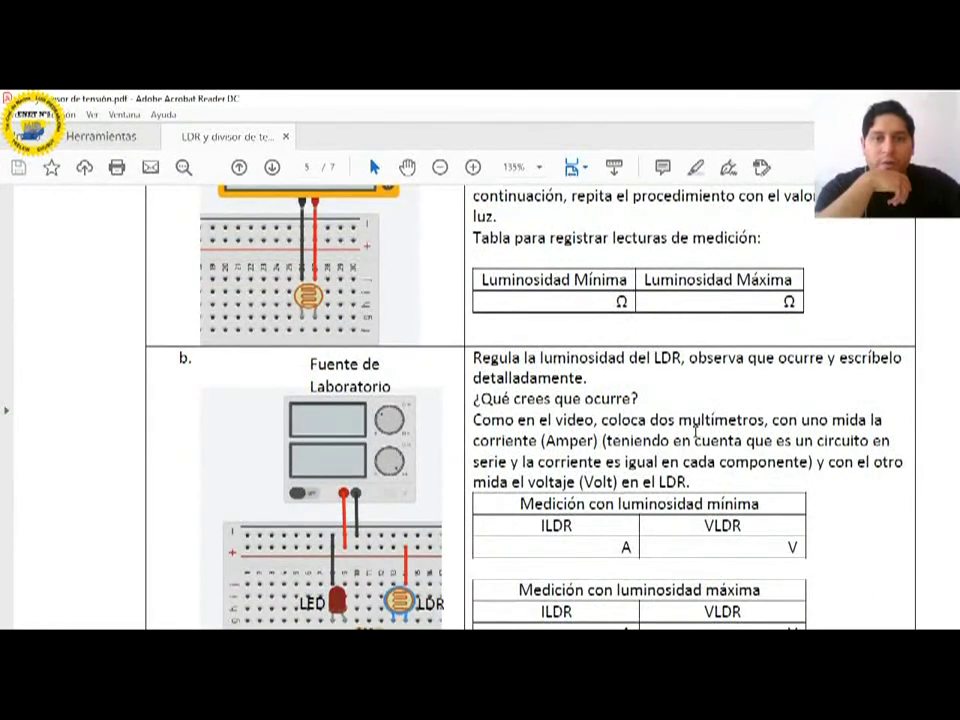
scroll(714, 296, down, 1)
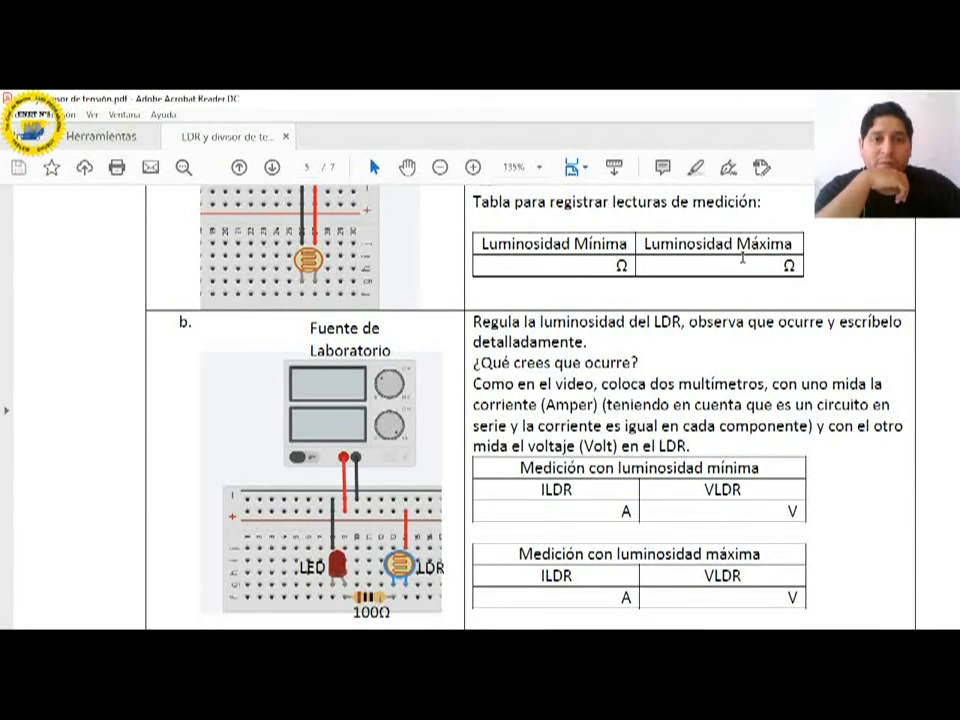
Step: Switch back to Tinkercad and add a power supply from the full component library above the breadboard, beside the multimeter
scroll(600, 390, down, 2)
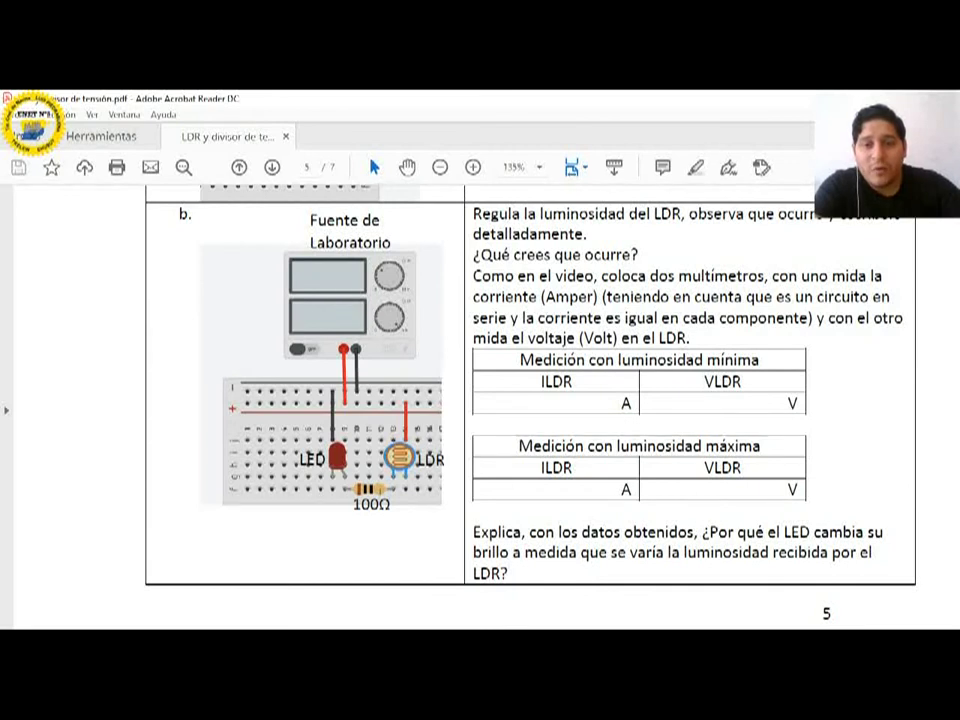
key(alt+Tab)
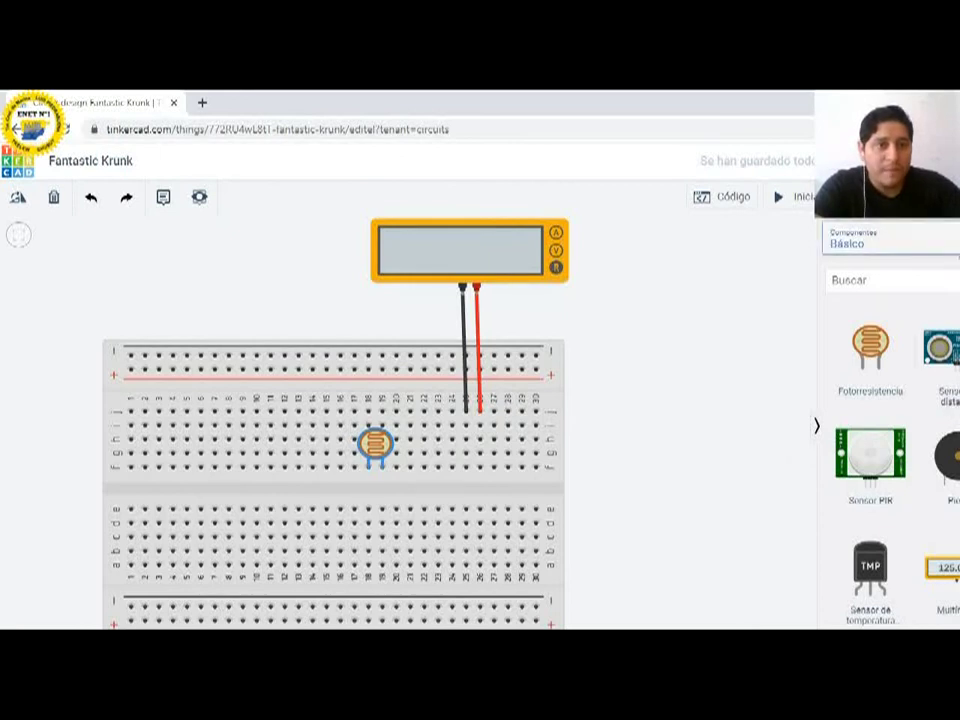
click(895, 242)
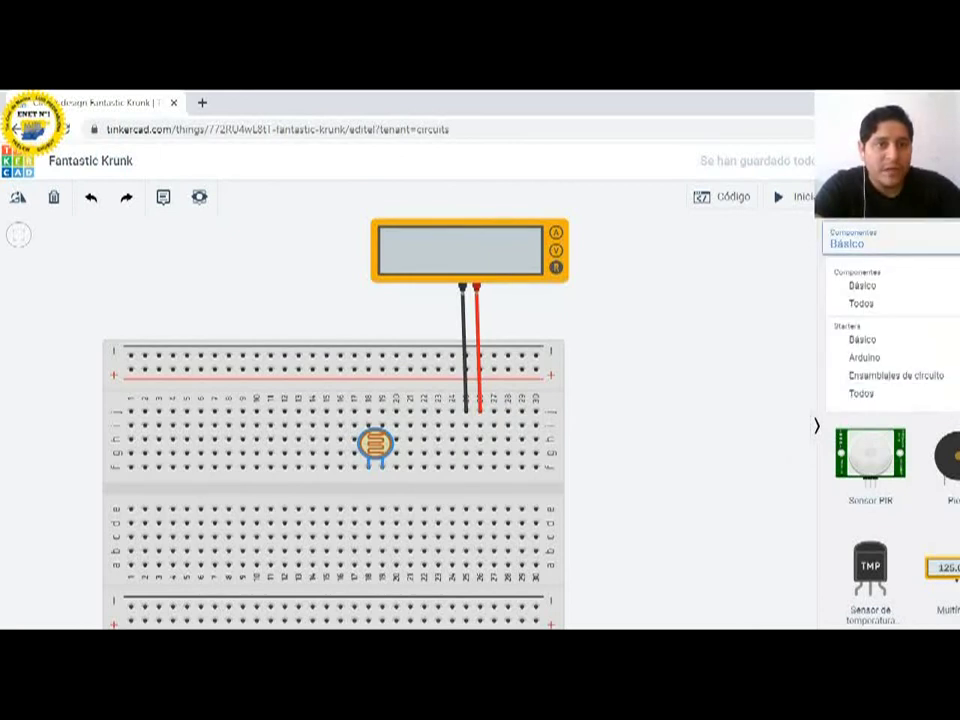
click(879, 305)
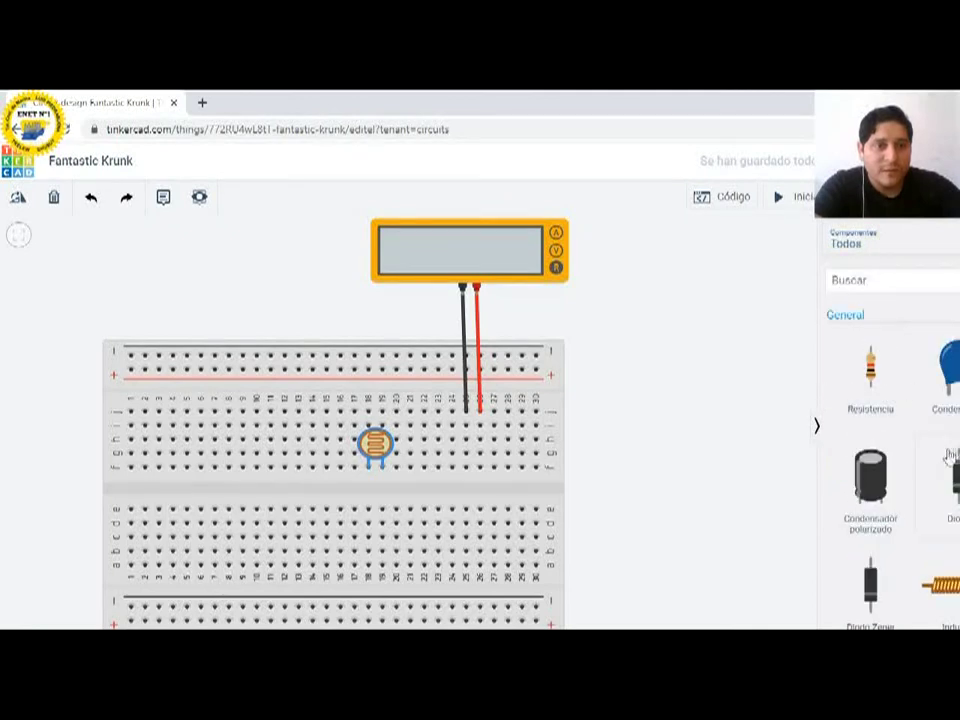
scroll(919, 395, down, 10)
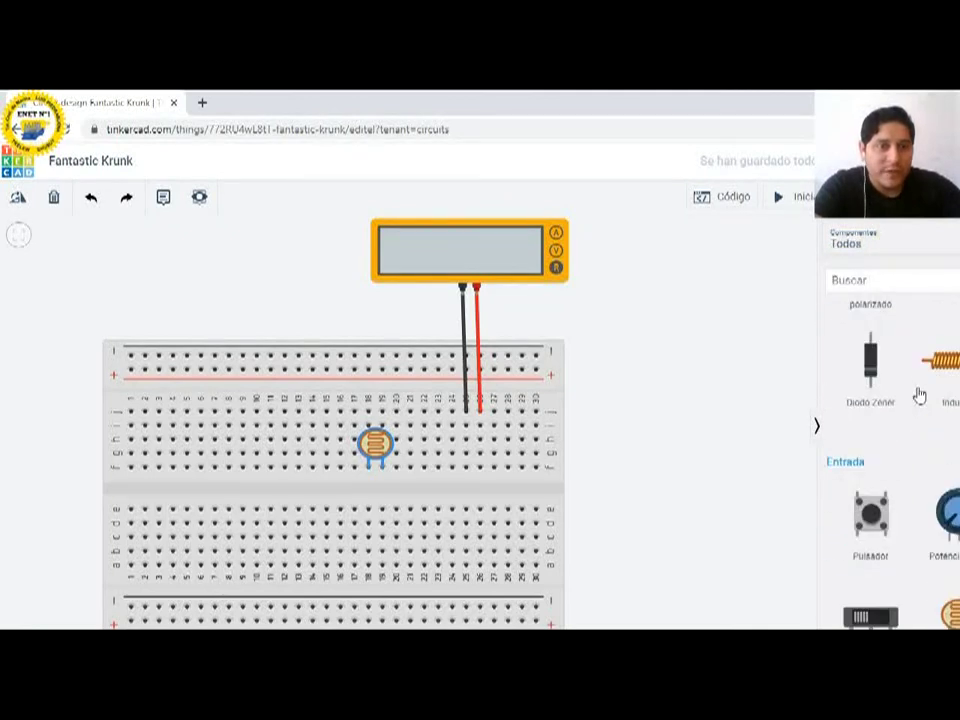
scroll(919, 393, down, 10)
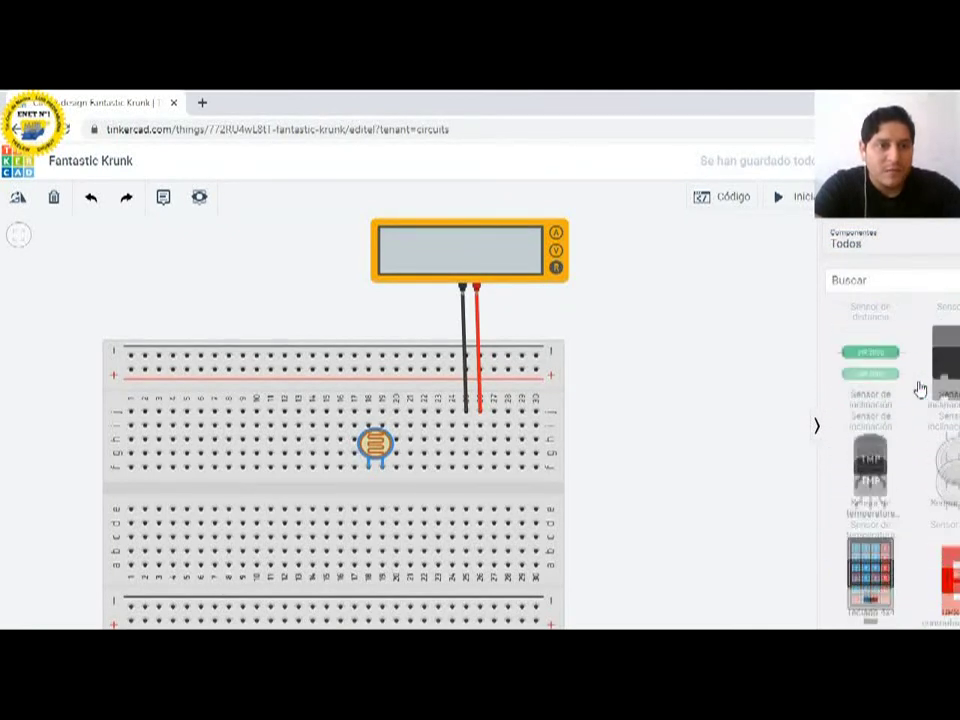
scroll(919, 389, down, 10)
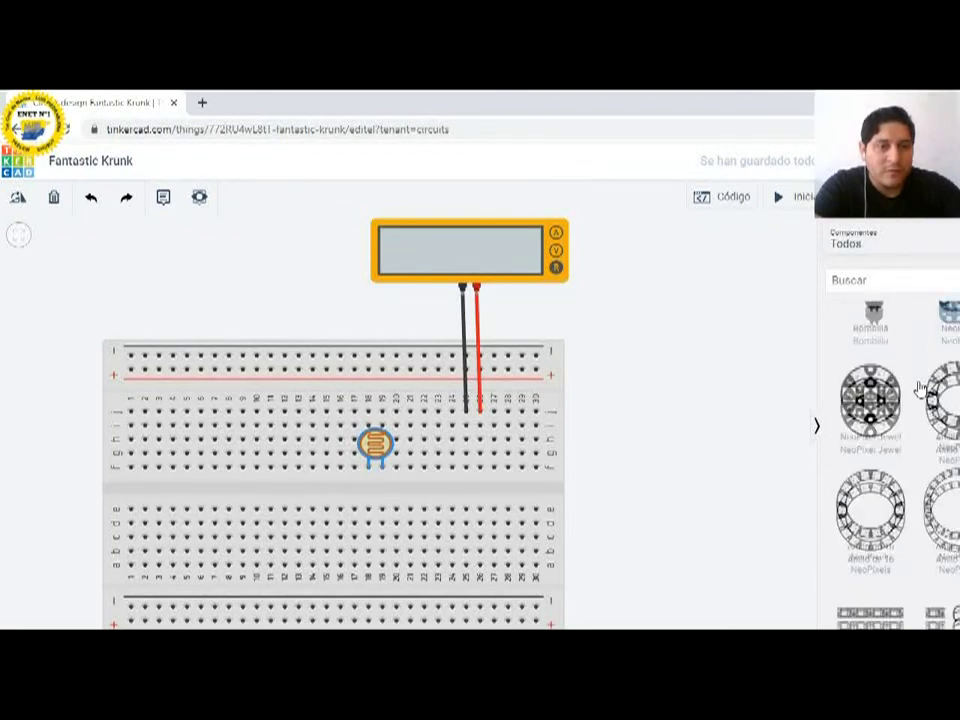
scroll(919, 388, down, 10)
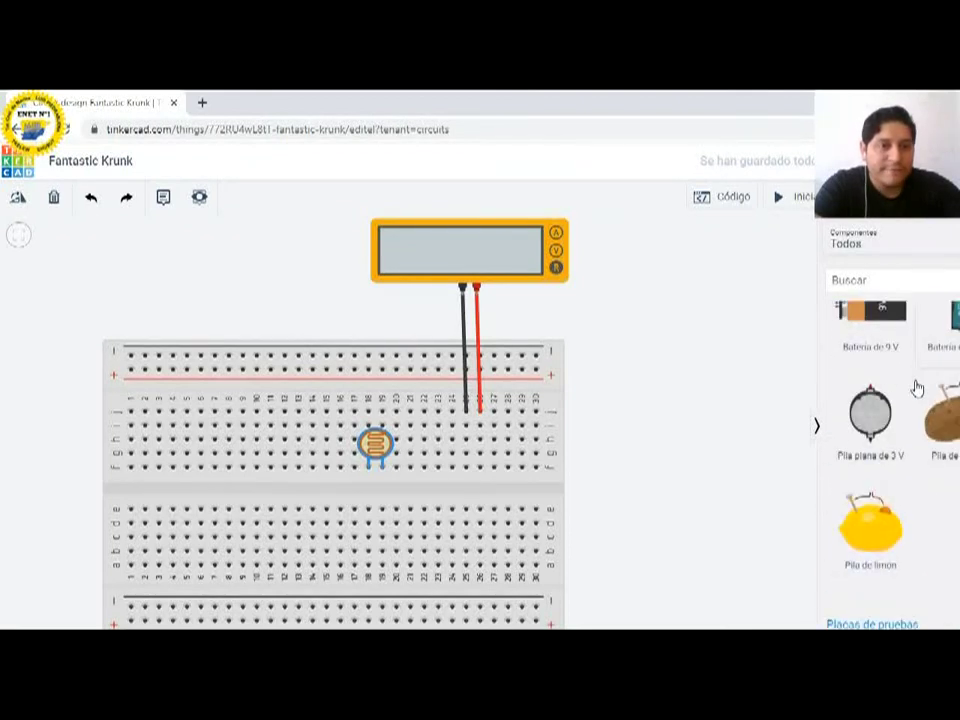
scroll(919, 388, down, 10)
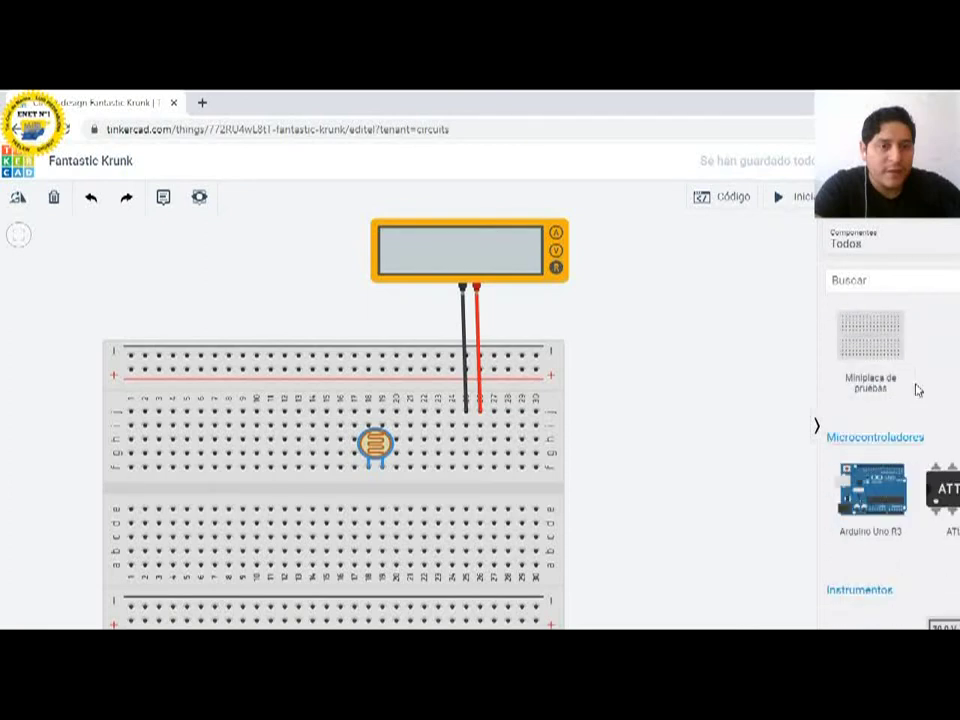
scroll(917, 390, up, 3)
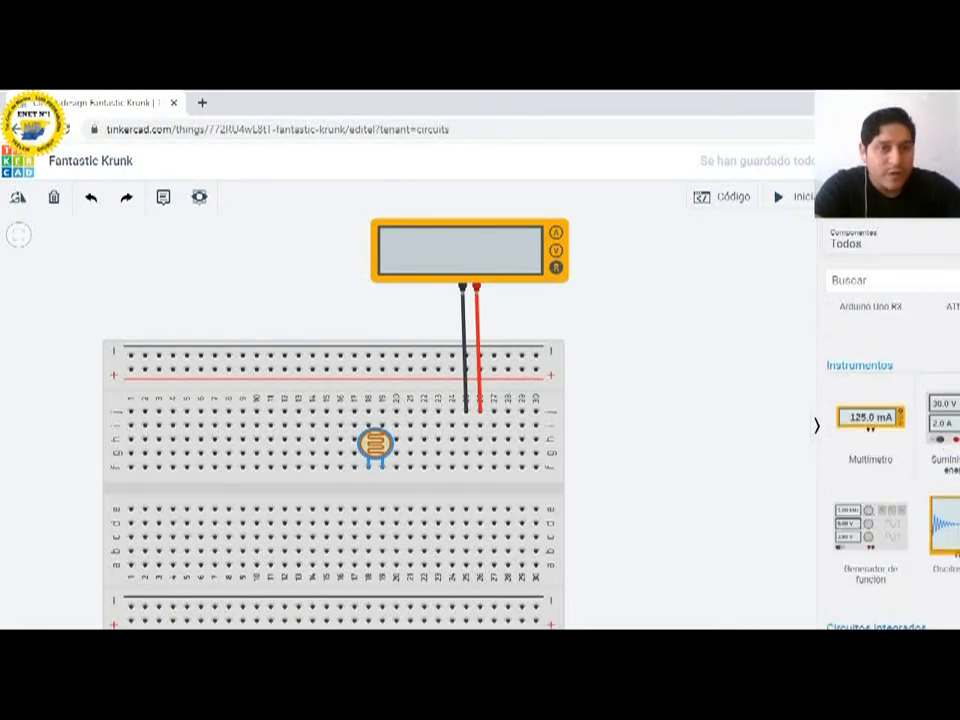
drag(945, 420, 238, 334)
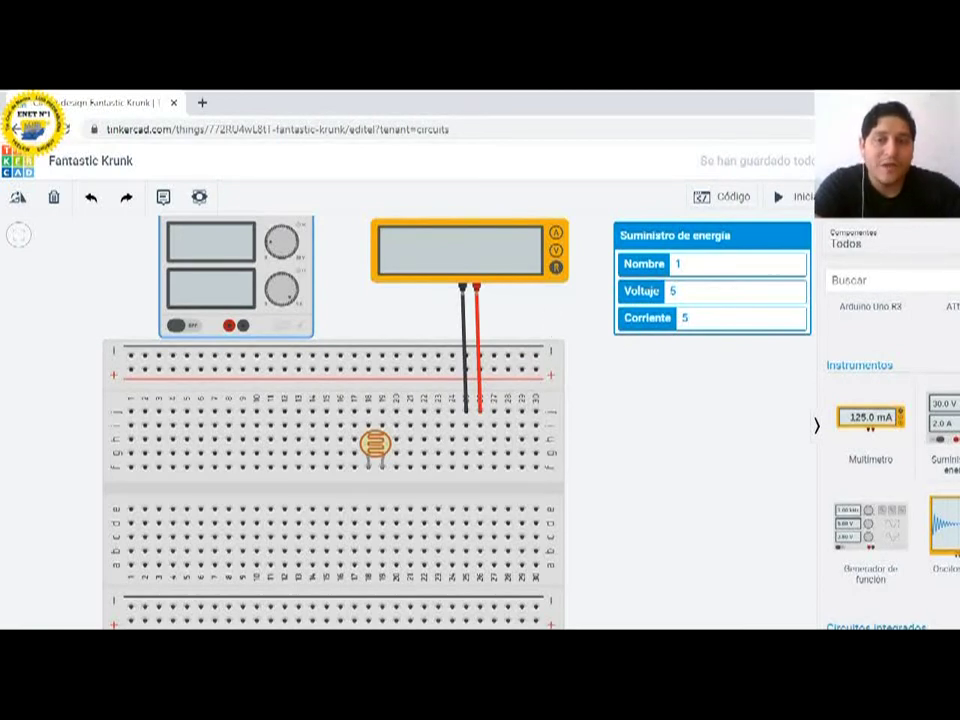
Step: Add a resistor at column 7 of the breadboard and a red LED near columns 4 and 5
scroll(932, 437, down, 15)
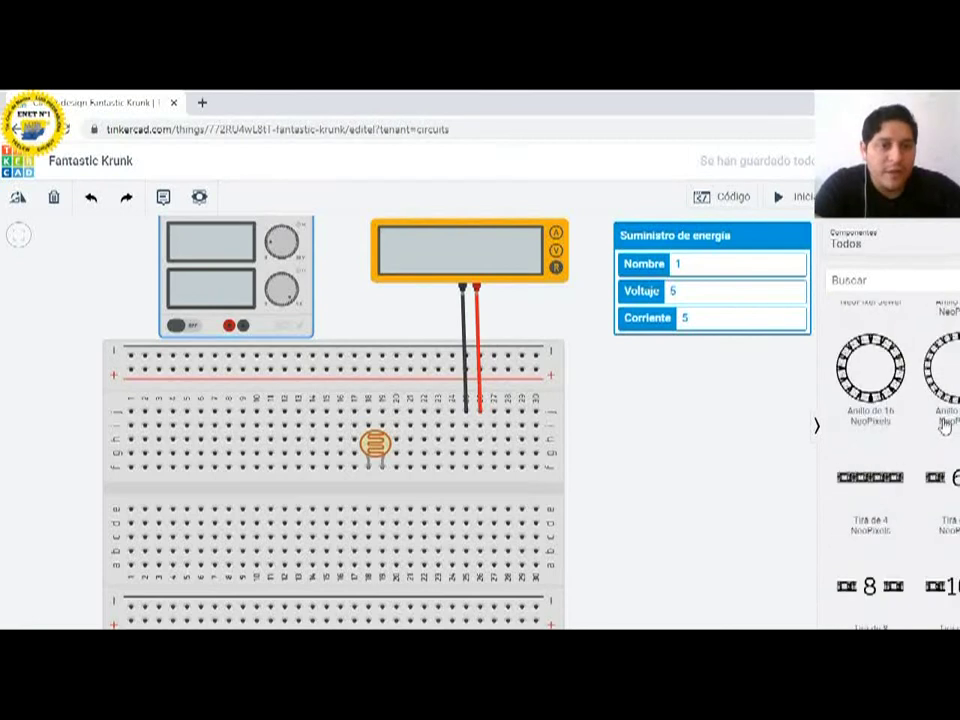
scroll(936, 422, up, 15)
drag(872, 384, 215, 452)
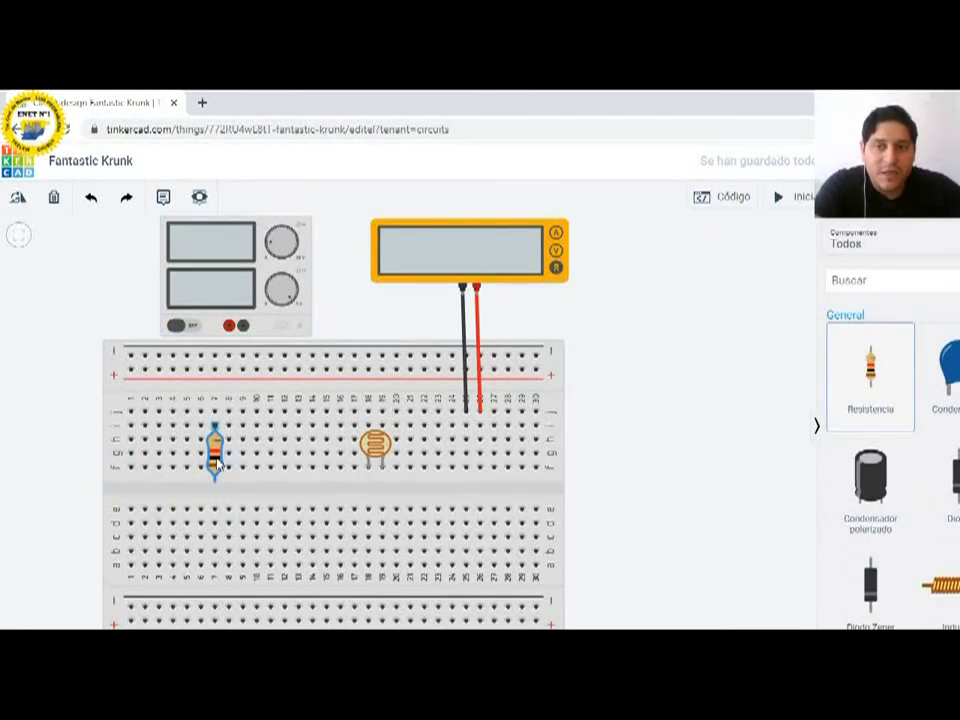
scroll(888, 430, down, 10)
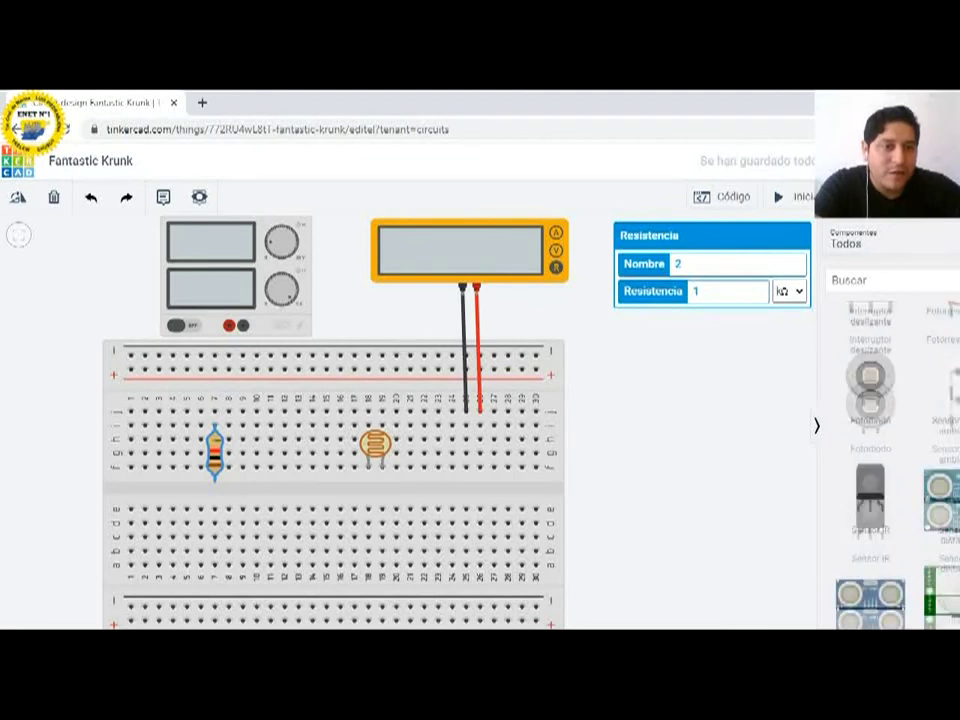
scroll(888, 430, down, 3)
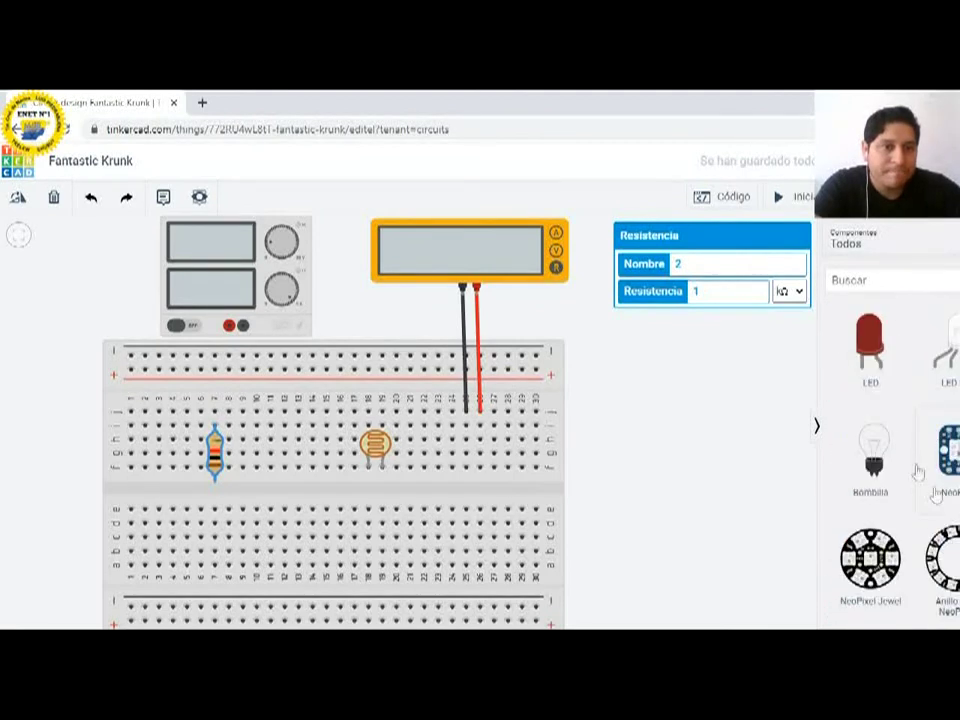
drag(145, 413, 180, 450)
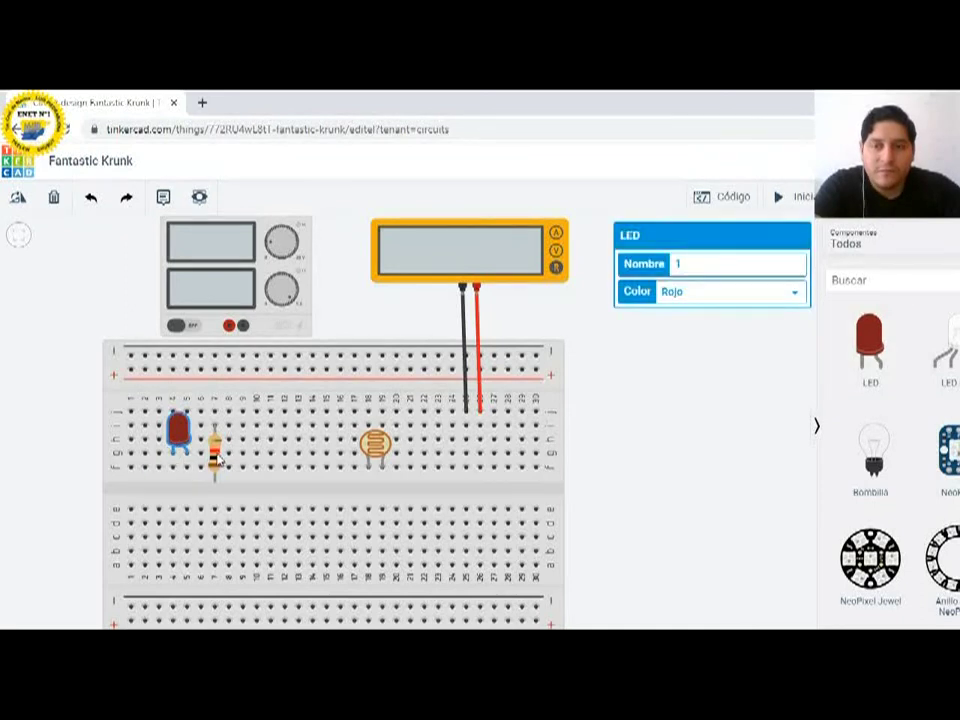
Step: Rotate the resistor to horizontal and place it on row f between columns 5 and 9
click(215, 462)
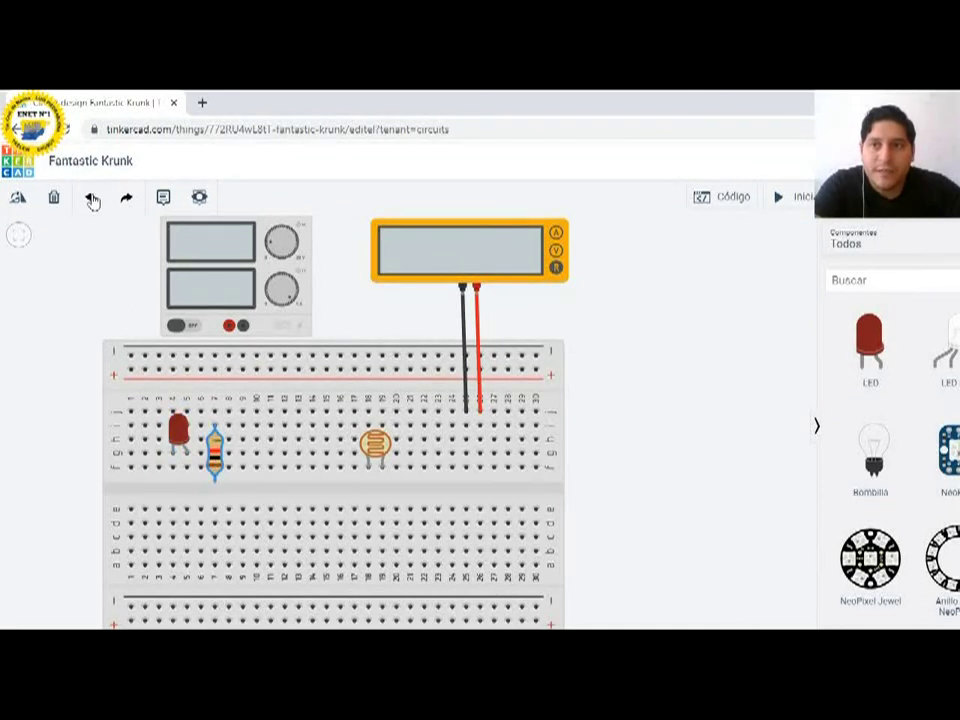
click(21, 203)
click(21, 203)
click(21, 203)
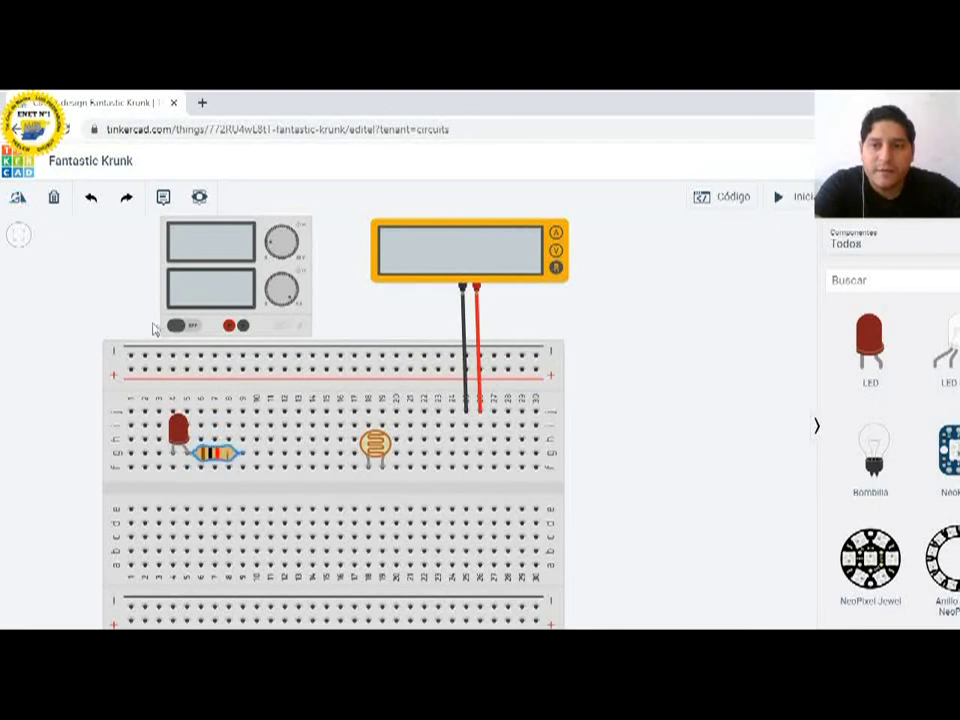
drag(223, 448, 218, 474)
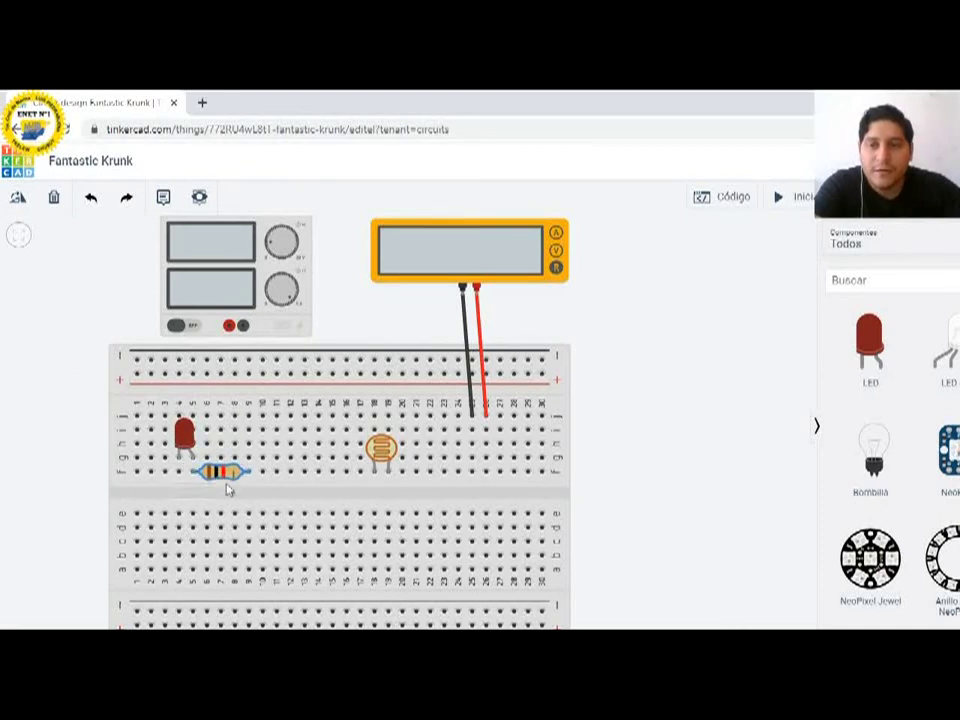
Step: Rotate the LED by 180 degrees so that its legs point upwards
click(184, 433)
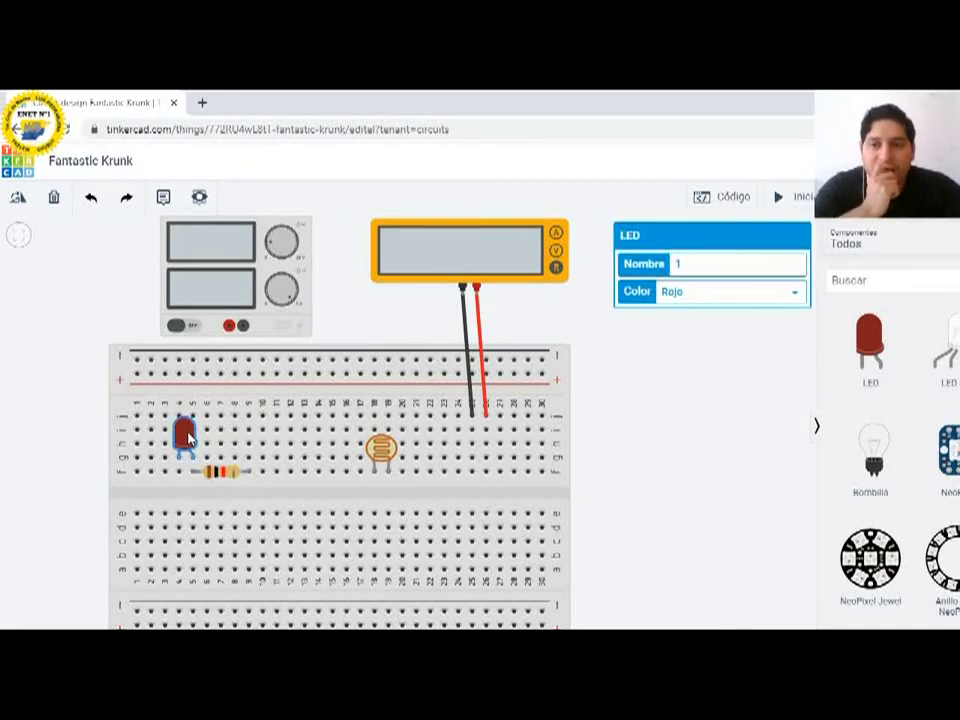
click(17, 204)
click(17, 204)
click(17, 204)
click(17, 204)
click(17, 204)
click(17, 204)
click(20, 204)
click(24, 205)
click(24, 205)
click(24, 205)
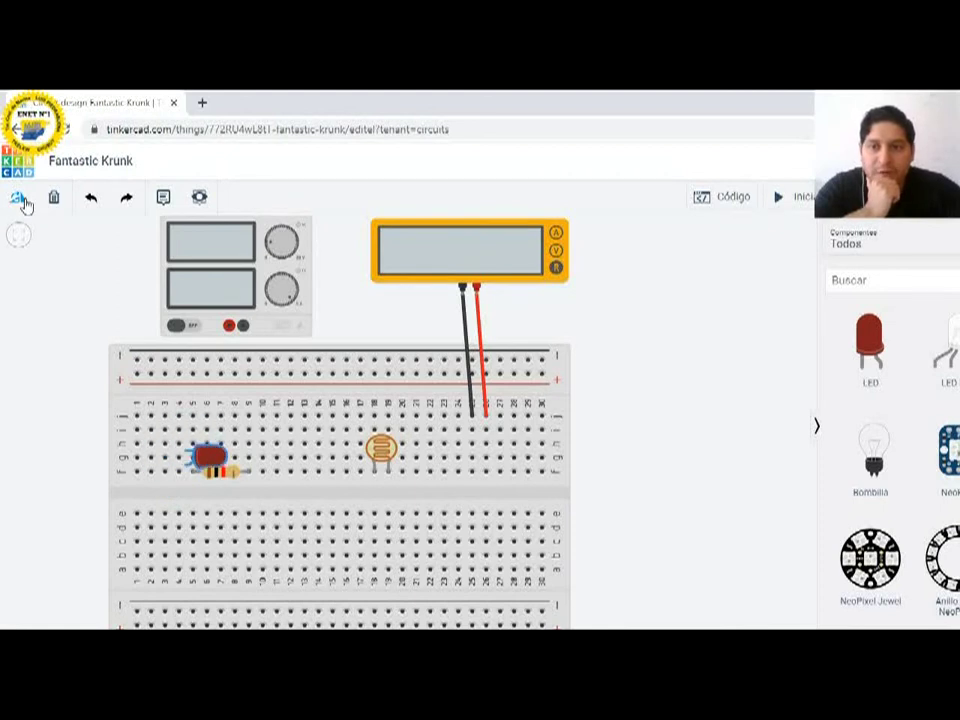
click(24, 205)
click(24, 205)
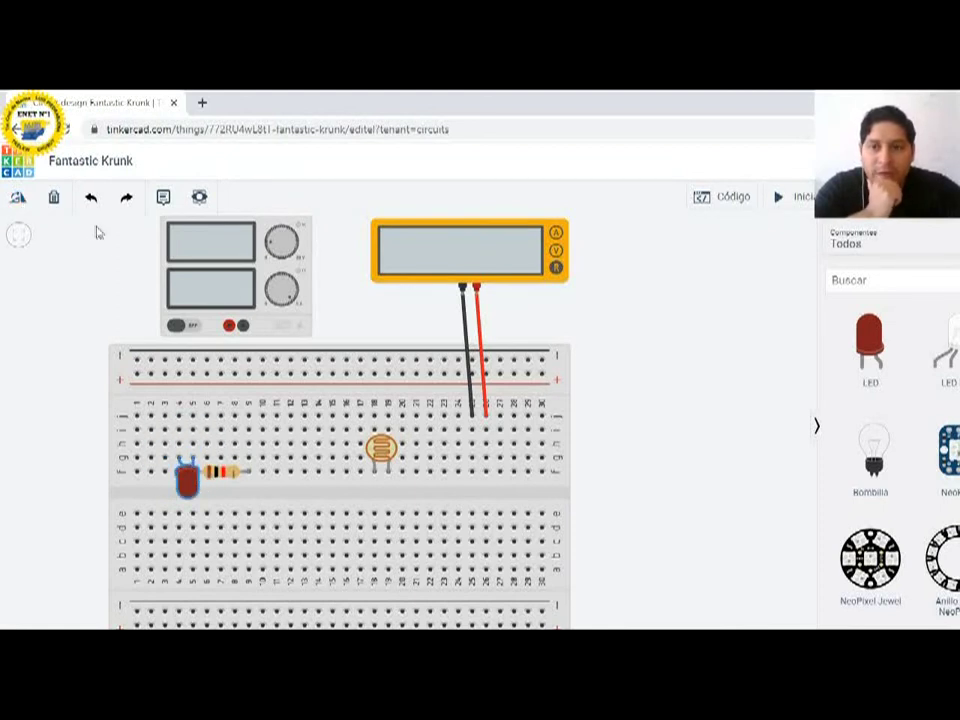
Step: Move the LED's legs to row i, columns 4 and 5, and the photoresistor's legs to row g, columns 9 and 10
drag(193, 484, 192, 476)
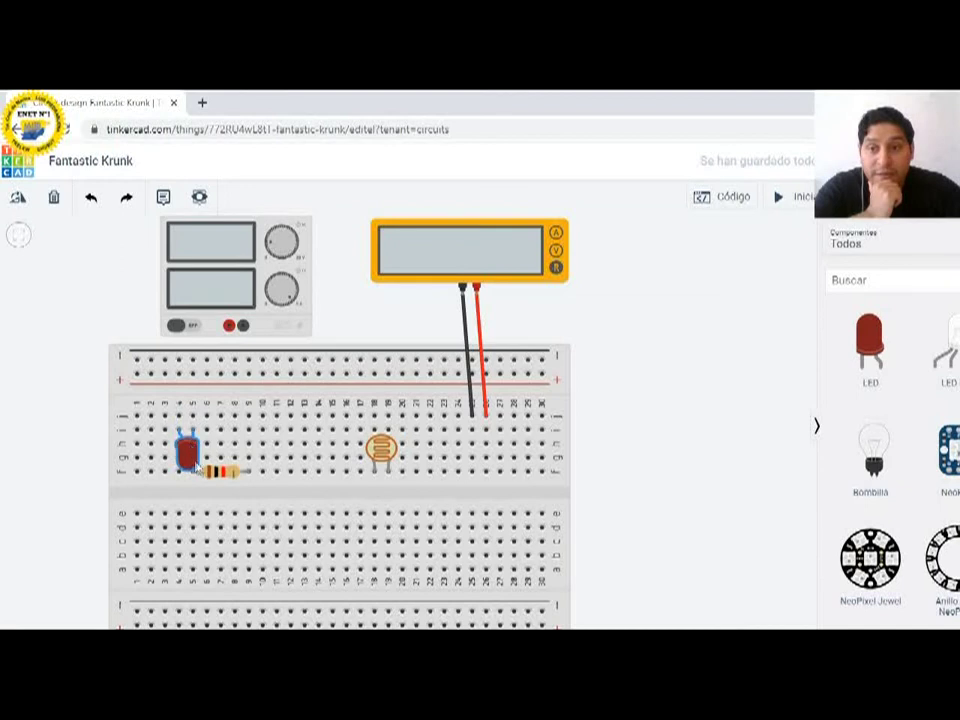
drag(248, 472, 266, 480)
drag(389, 455, 264, 443)
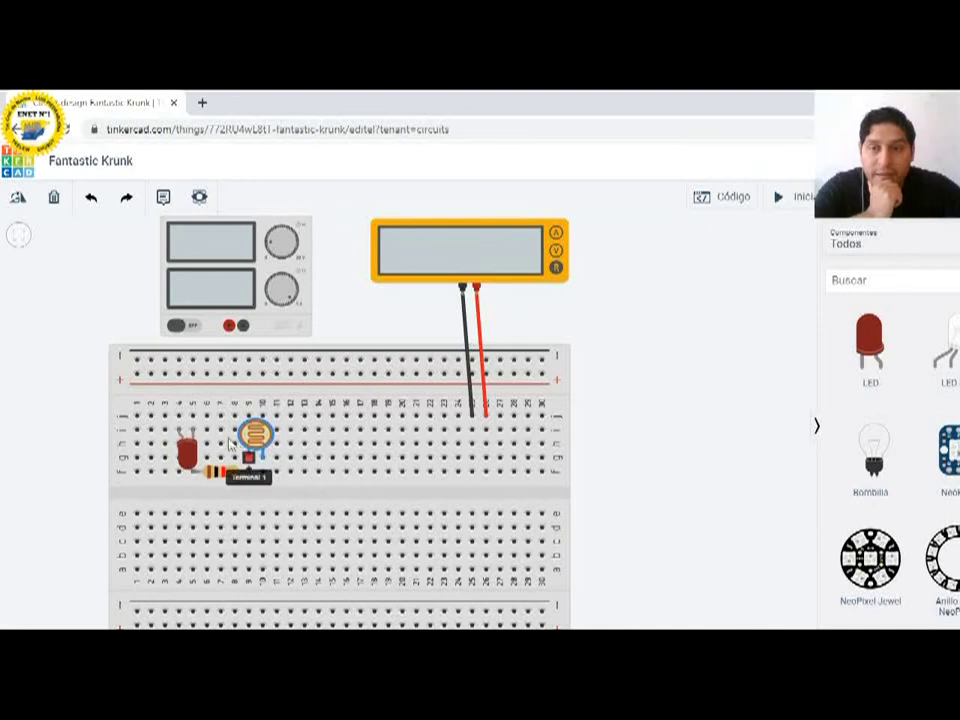
Step: Wire column 4, row j above the LED to the breadboard's positive rail and colour the cable rojo
click(180, 413)
click(229, 327)
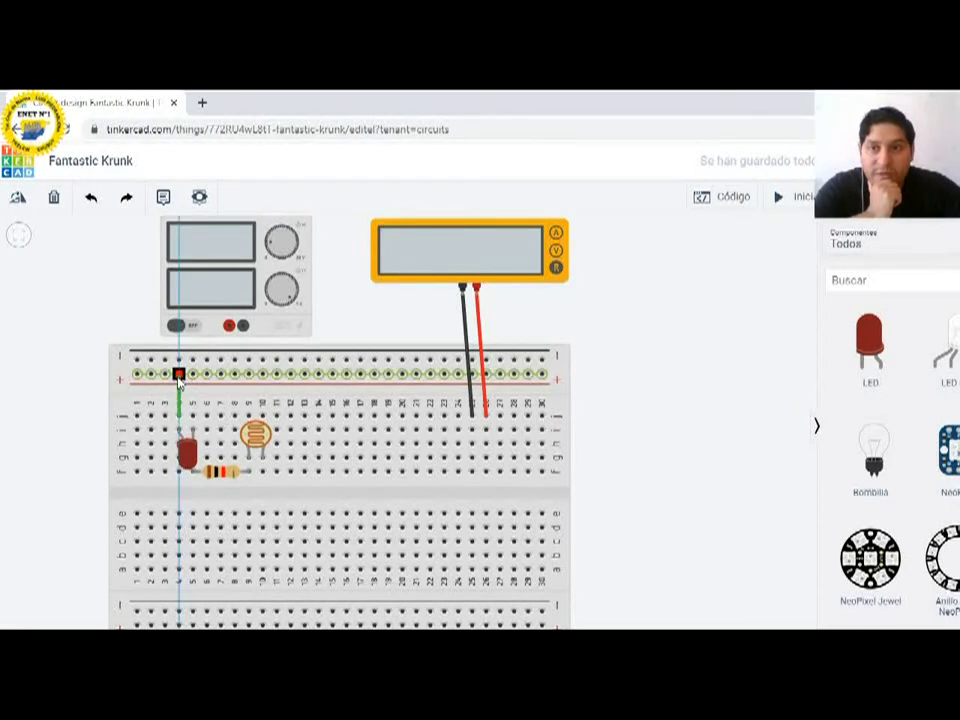
click(178, 374)
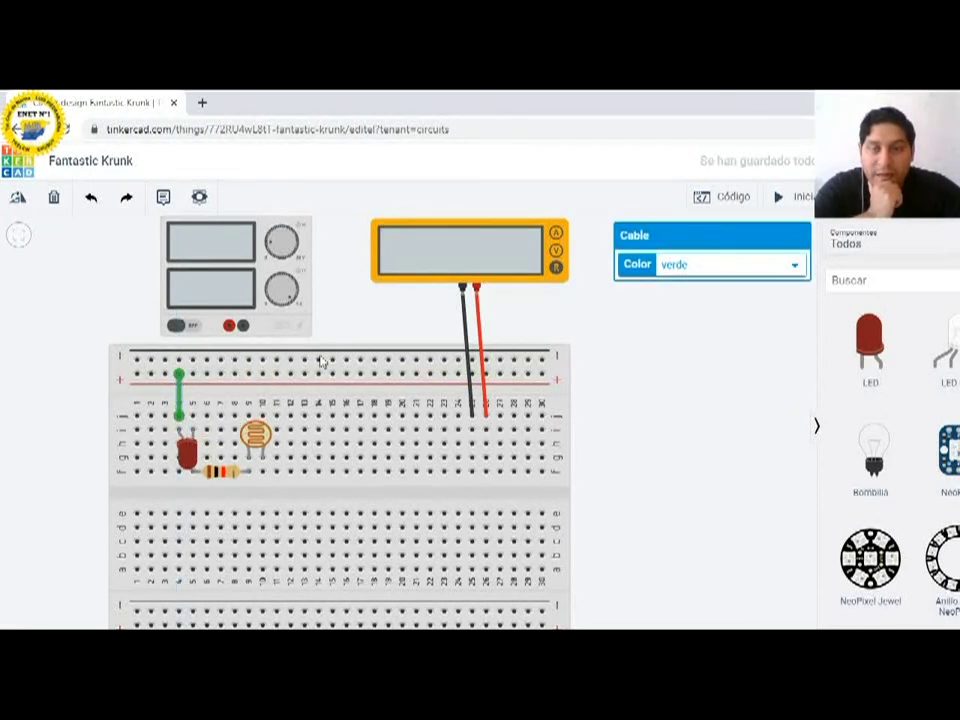
click(765, 265)
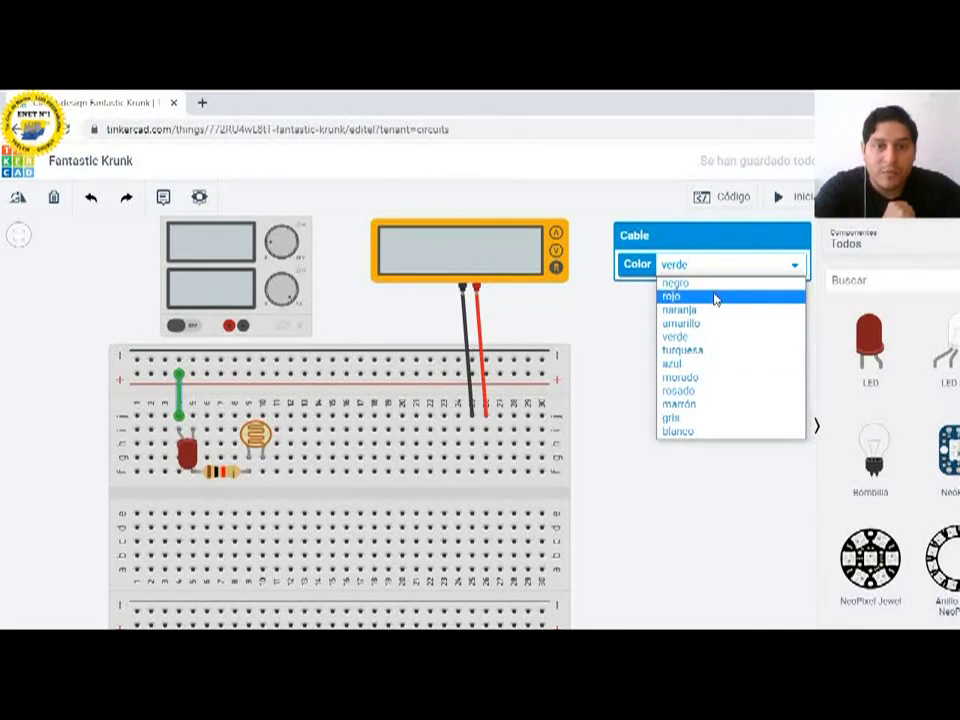
click(714, 282)
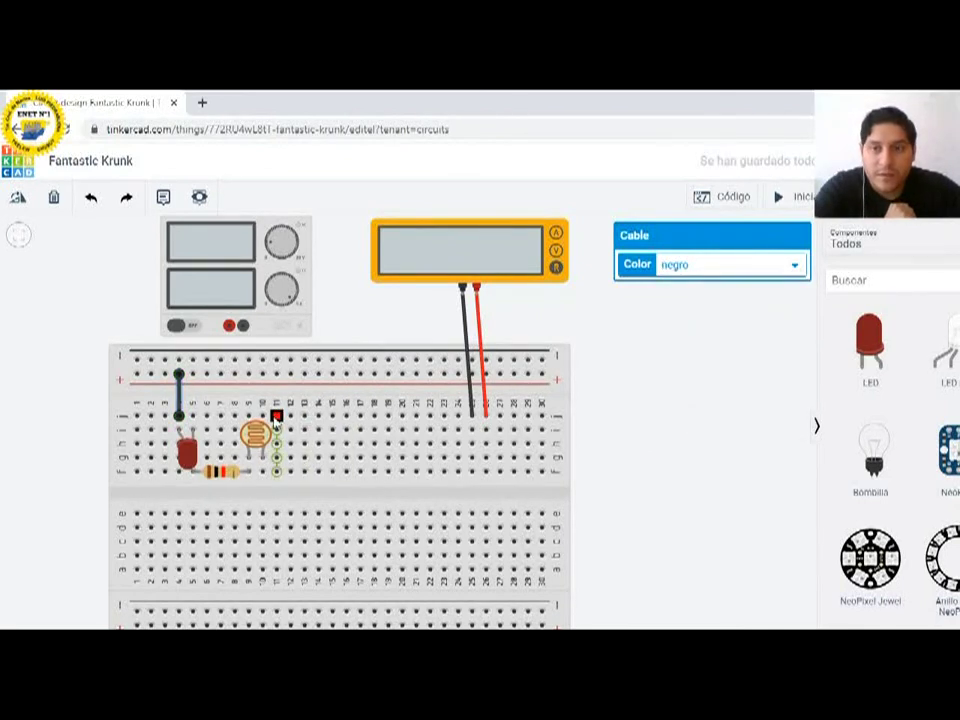
click(739, 266)
click(700, 297)
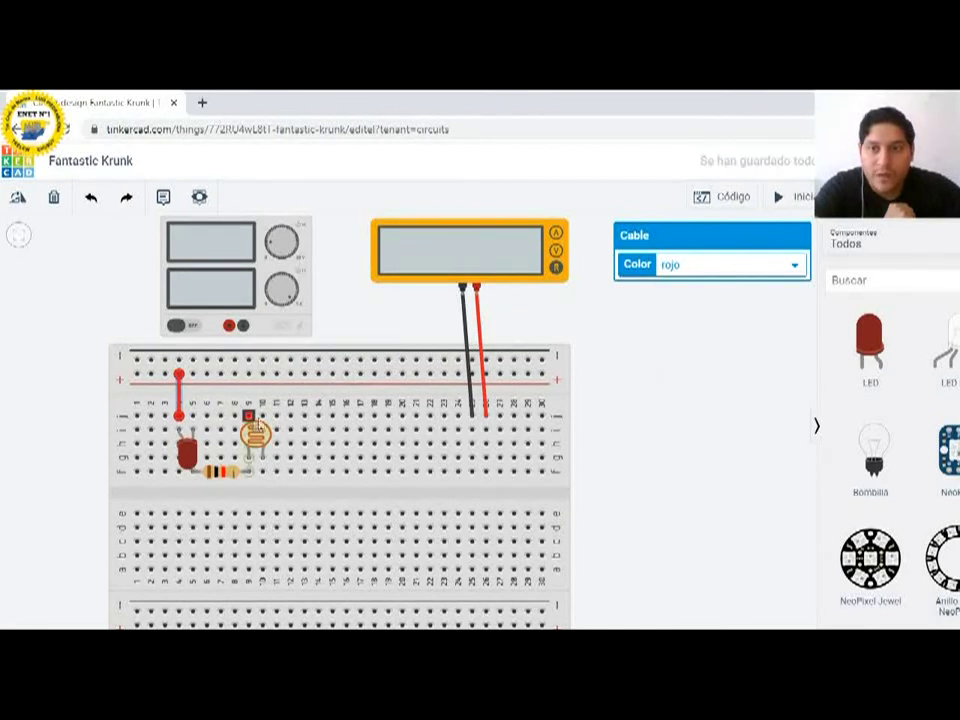
Step: Wire the photoresistor's column 10, row j to the breadboard's negative rail and colour the cable negro
click(262, 413)
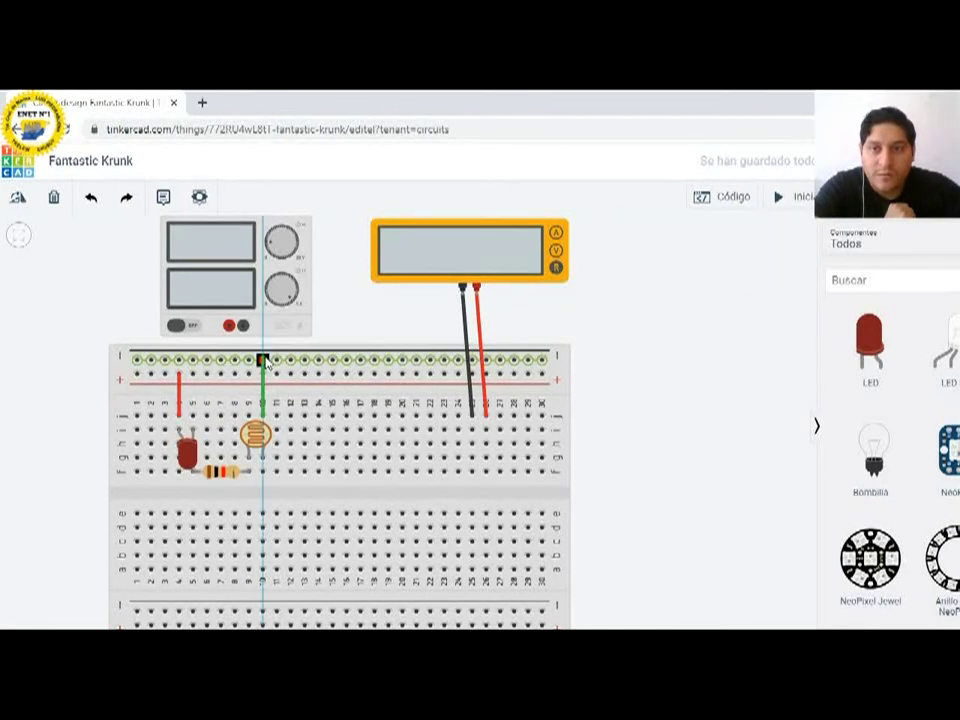
click(262, 360)
click(742, 267)
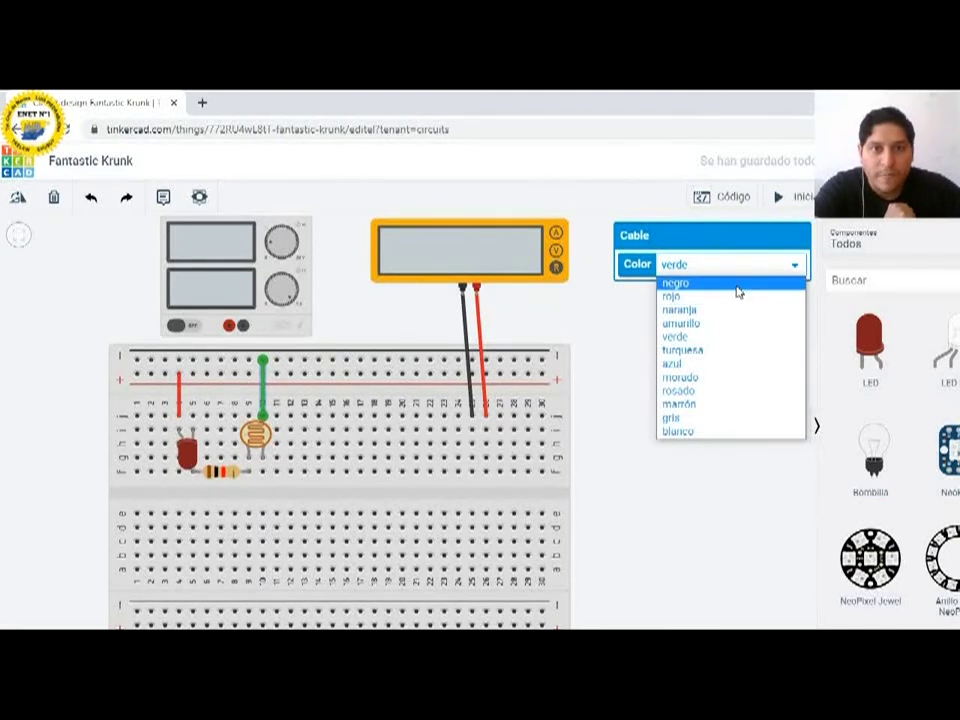
click(738, 292)
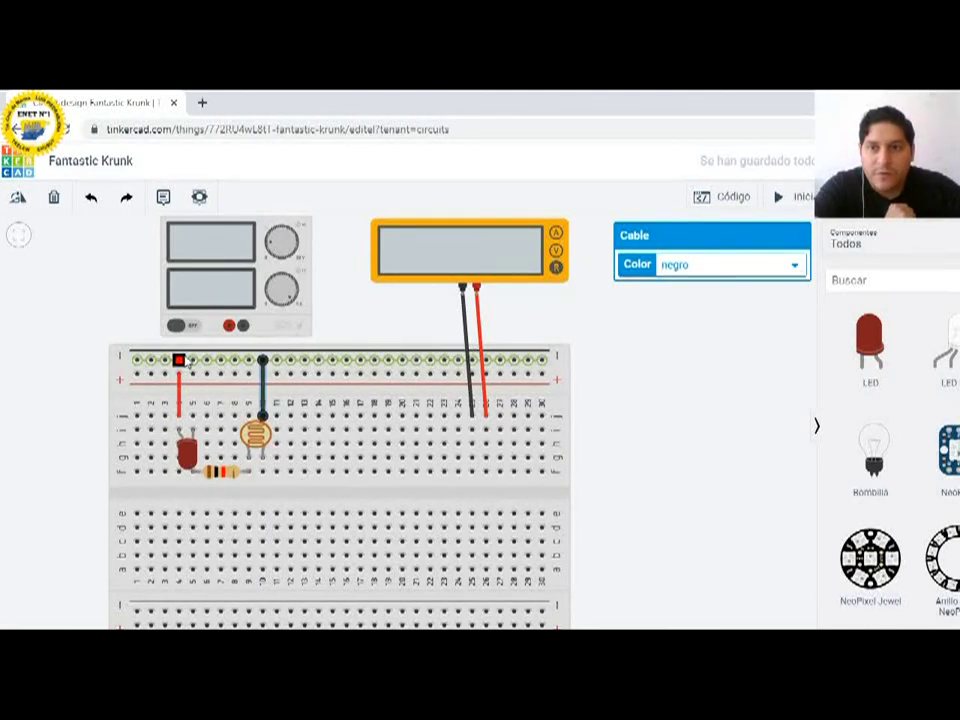
Step: Wire the power supply's positive terminal to the positive rail at column 7 and colour the cable rojo
click(230, 326)
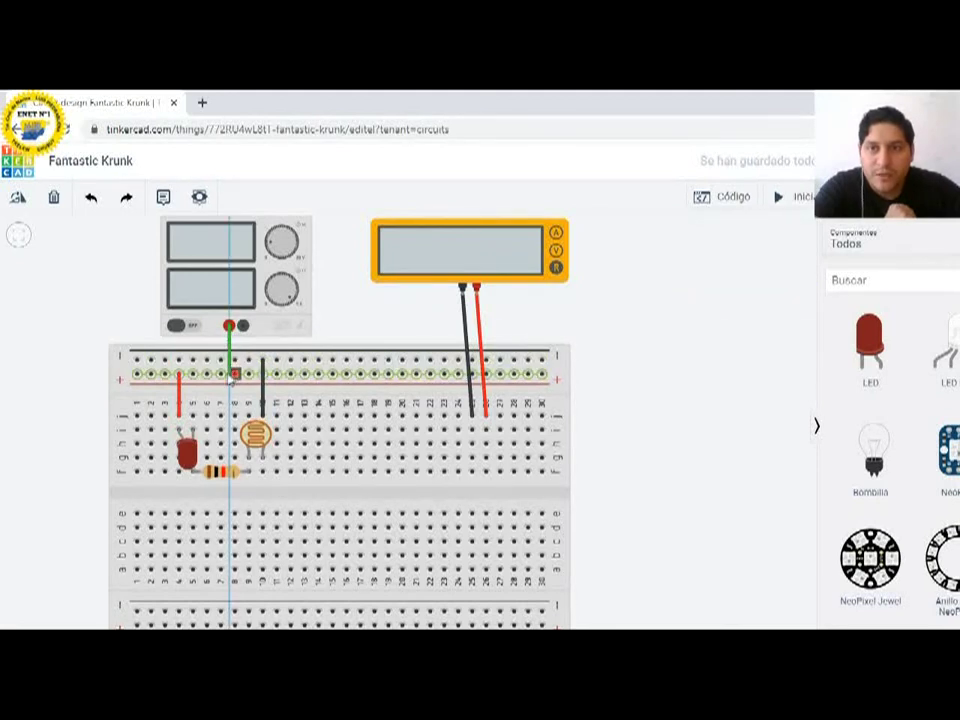
click(220, 374)
click(688, 274)
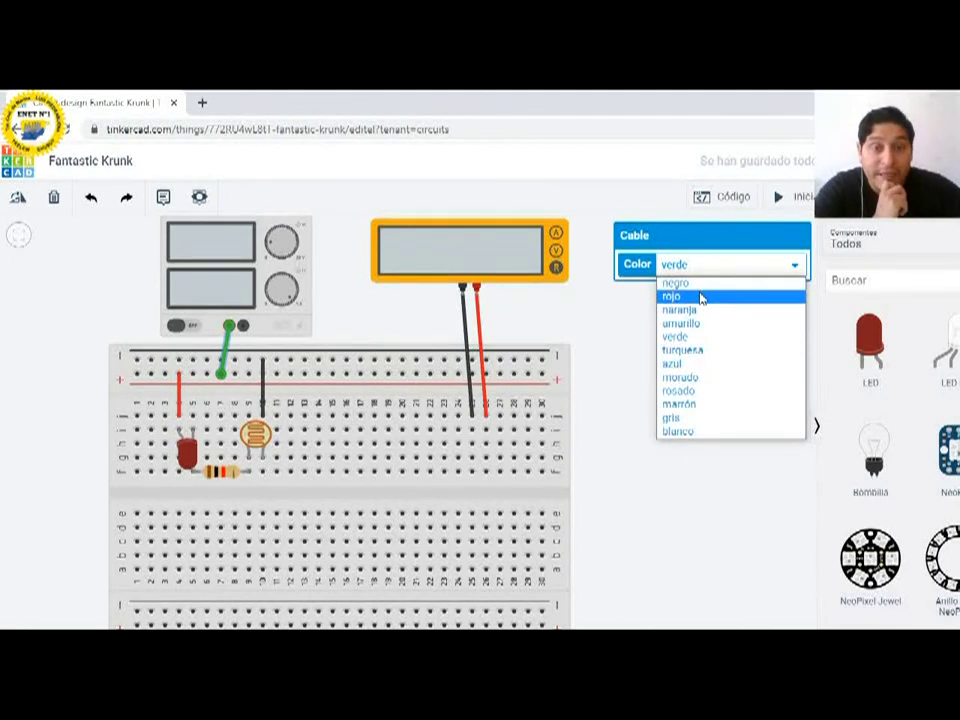
click(701, 298)
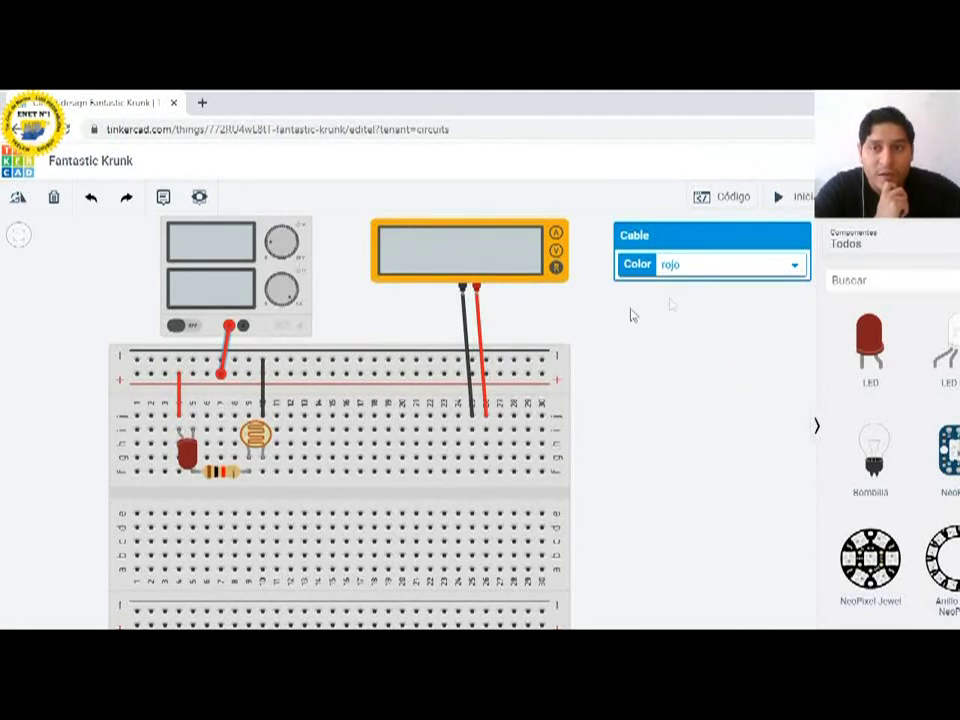
Step: Wire the power supply's negative terminal to the breadboard's negative rail at column 9 and colour the cable negro
click(243, 326)
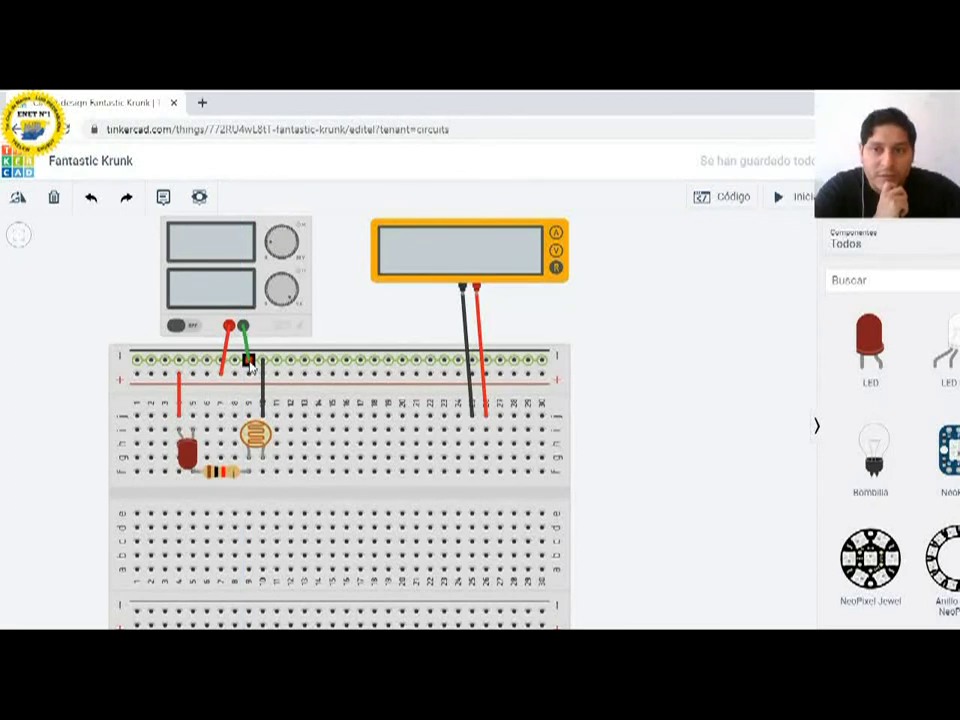
click(248, 362)
click(705, 262)
click(701, 282)
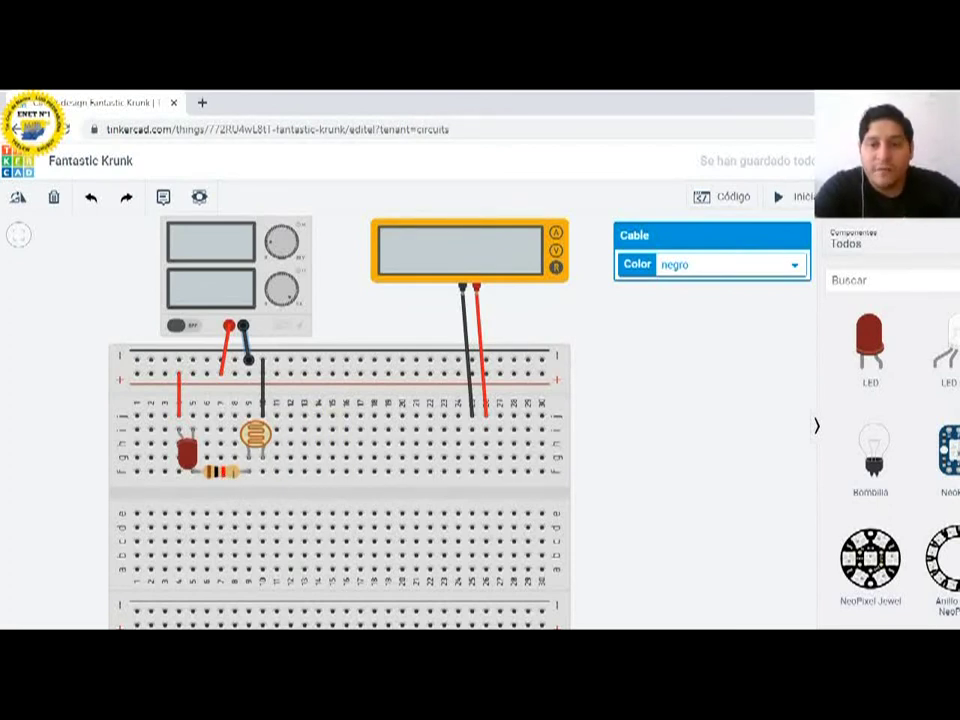
Step: Switch to the PDF guide and review exercise b's instructions for measuring the LDR's current and voltage
key(alt+Tab)
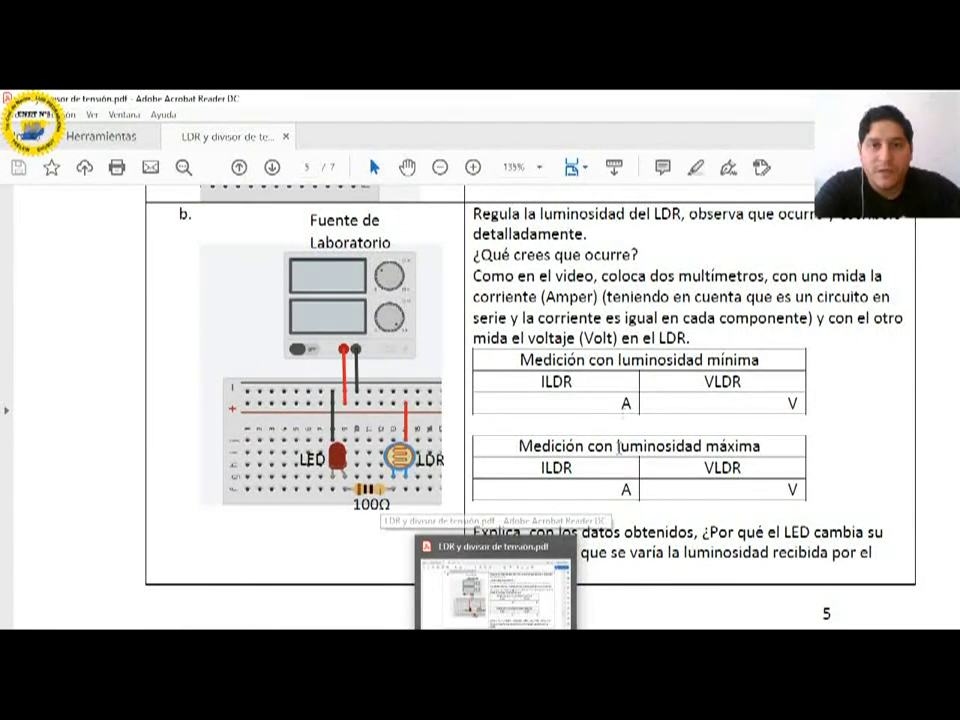
scroll(618, 447, up, 2)
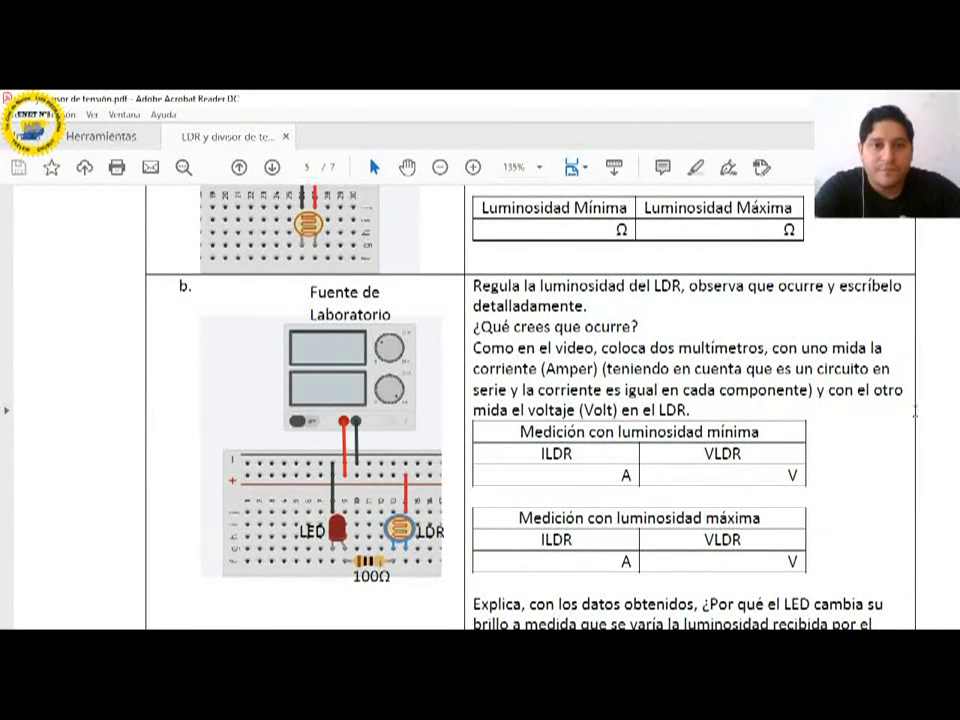
scroll(786, 435, down, 1)
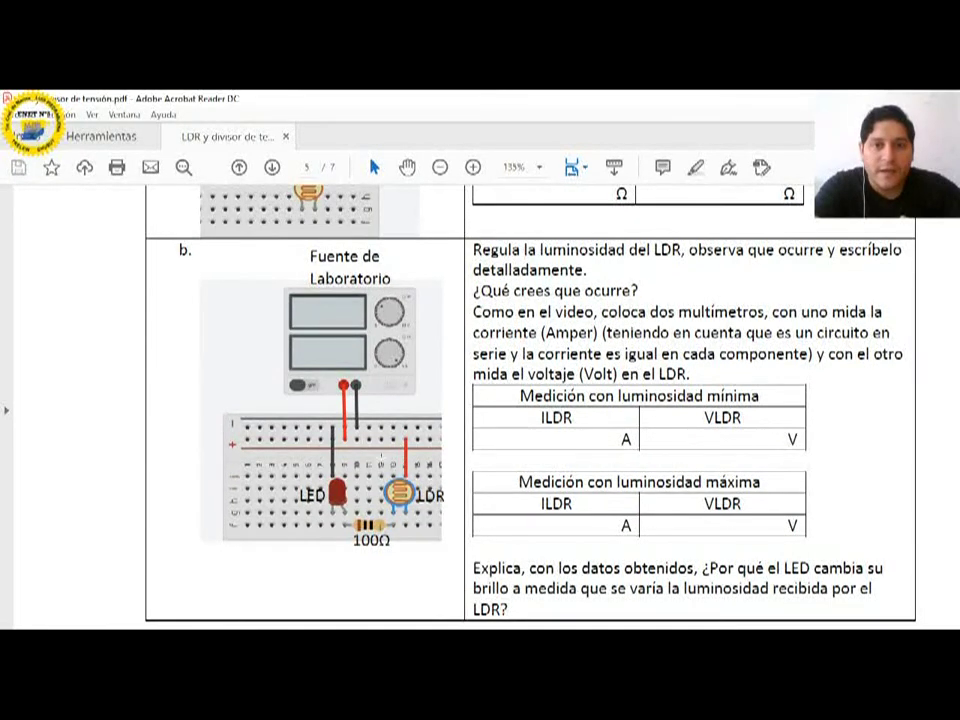
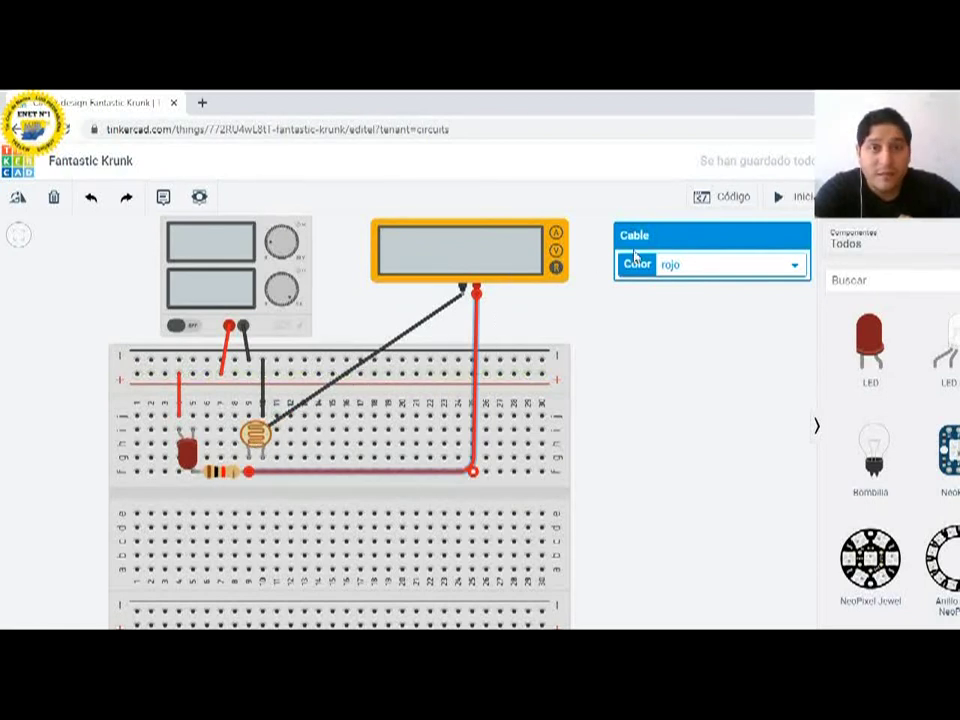
Step: Set the multimeter's mode to Voltaje and start the simulation
click(500, 272)
click(716, 291)
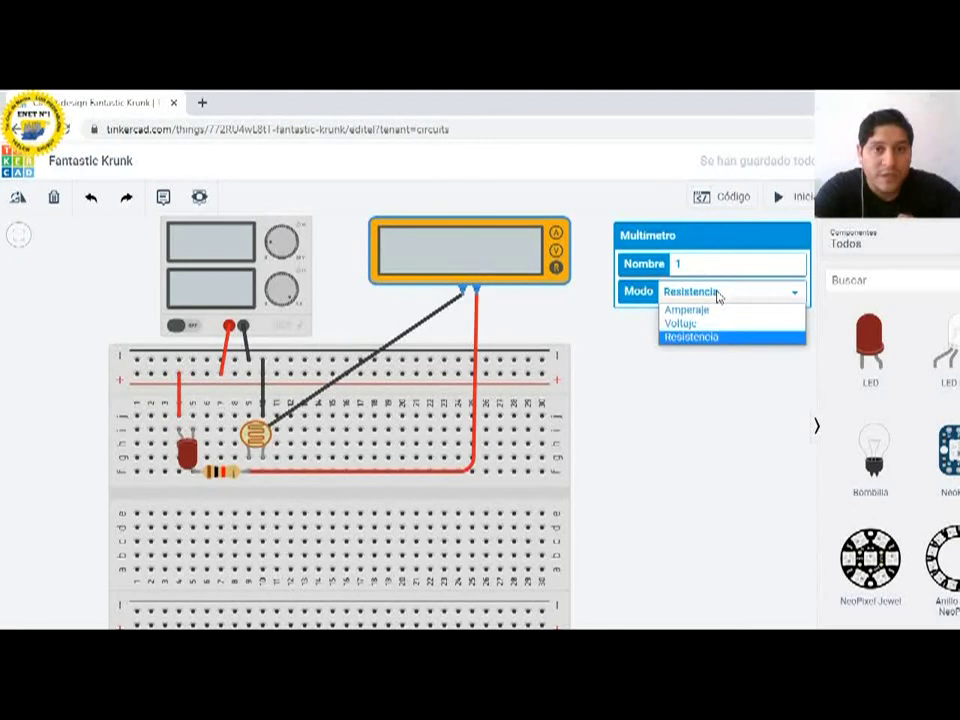
click(711, 324)
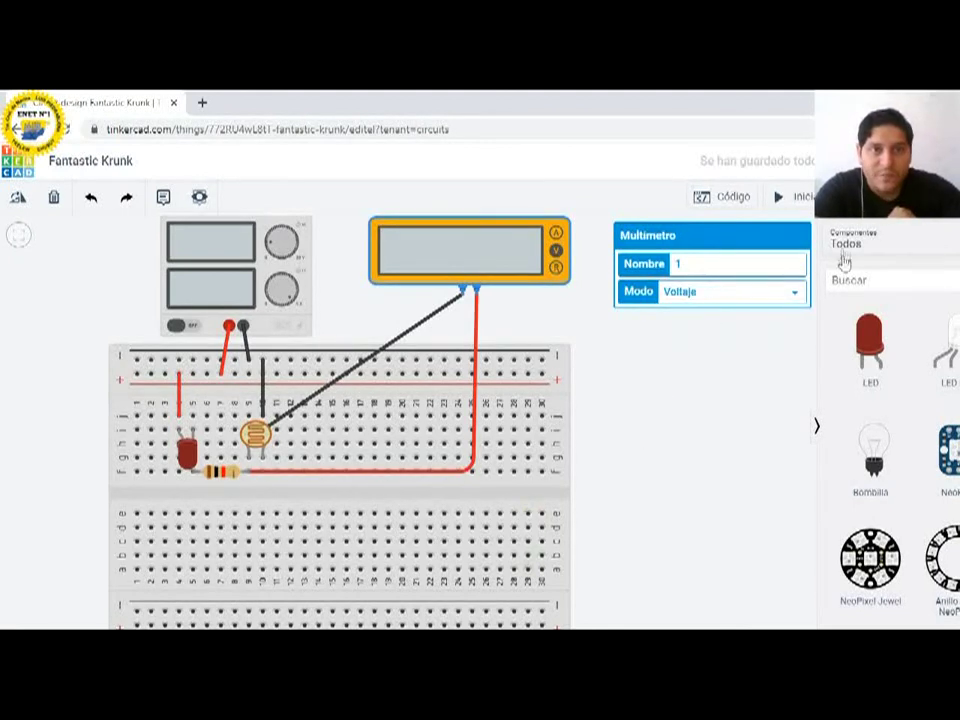
click(790, 196)
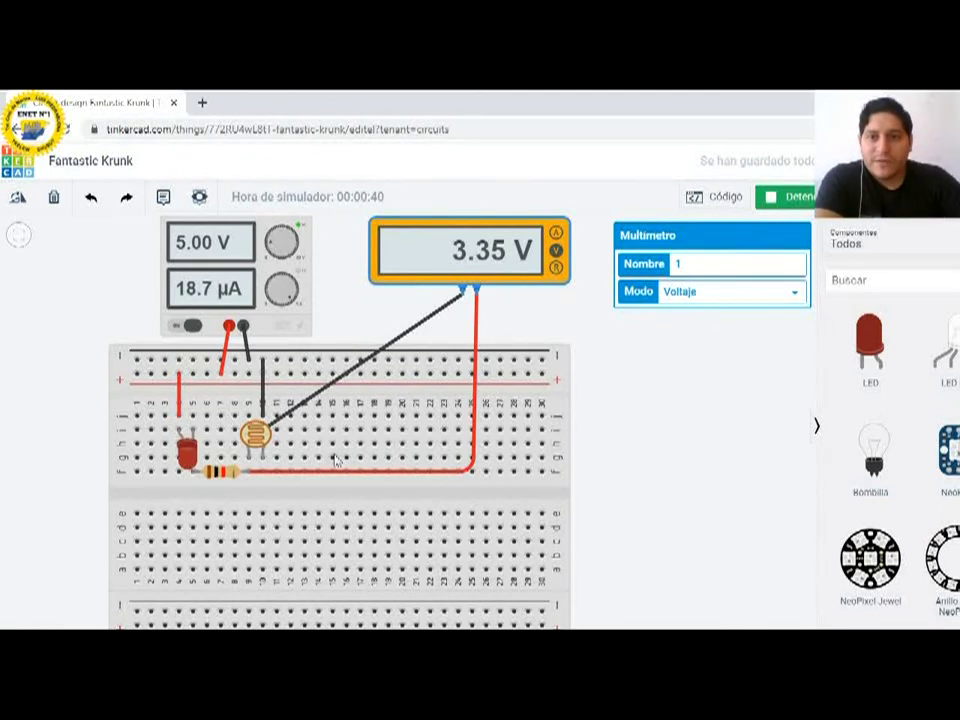
Step: Raise the photoresistor's light level to maximum in the running simulation
click(256, 438)
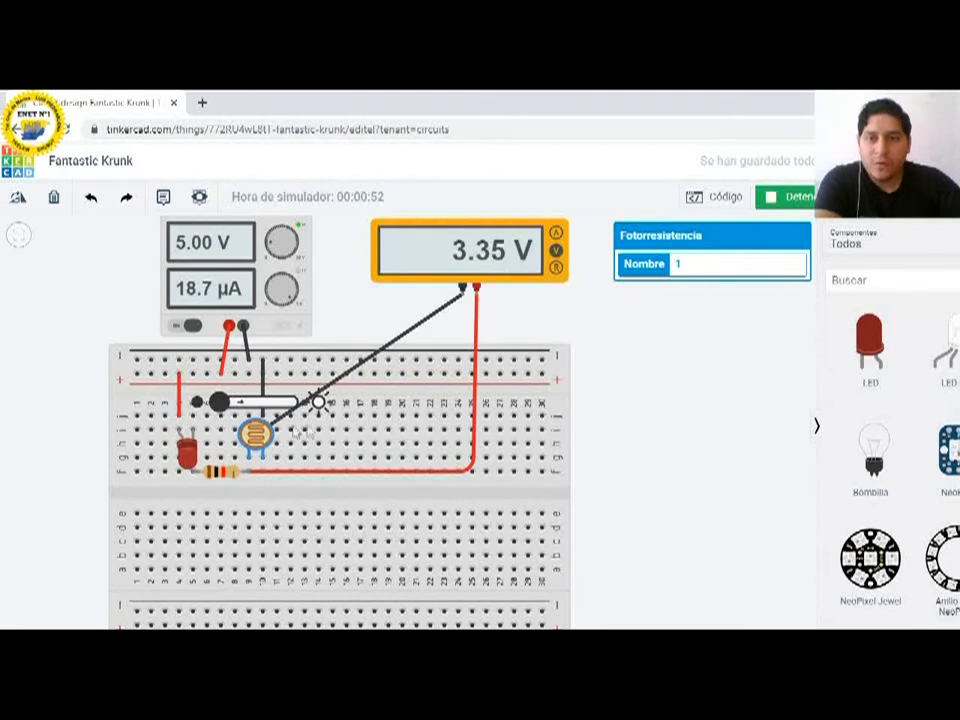
drag(219, 402, 292, 402)
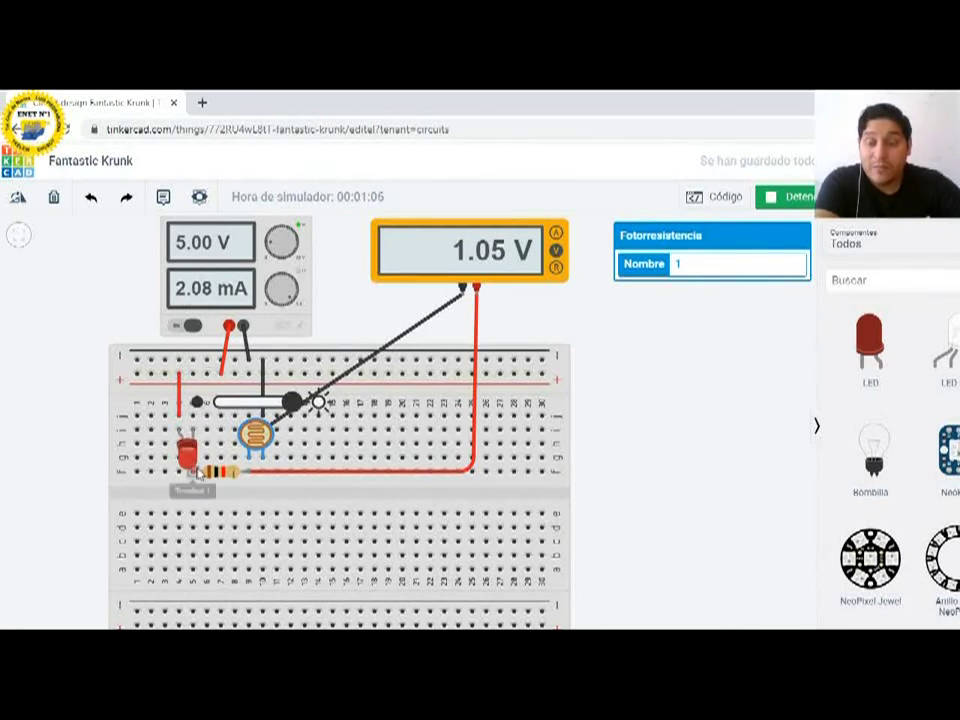
click(671, 383)
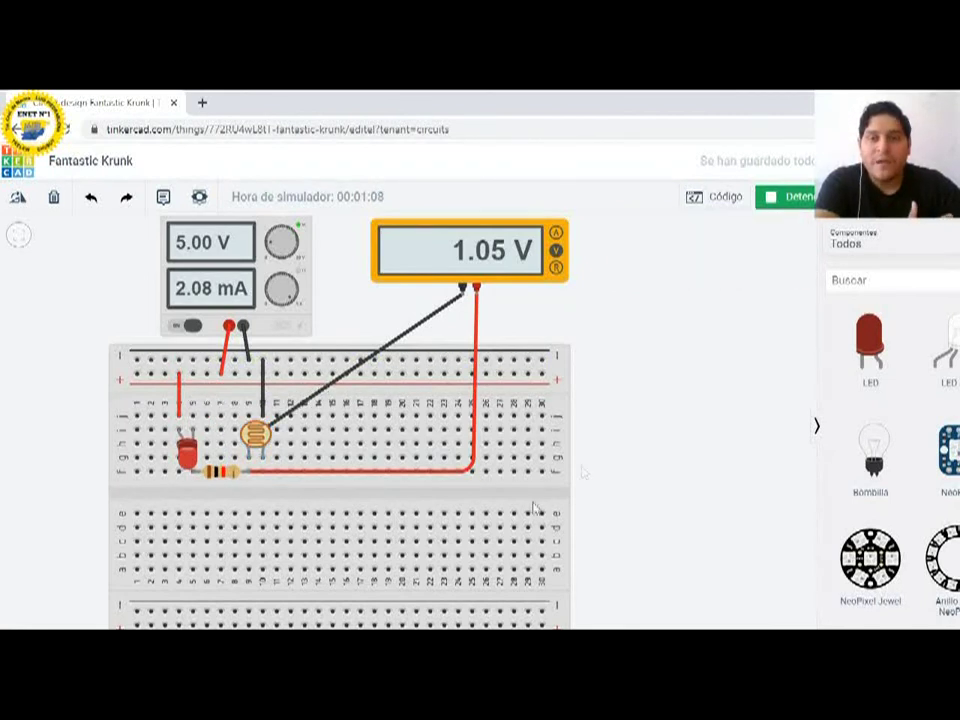
Step: Set the resistor between the LED and the photoresistor to 100 Ω
click(227, 476)
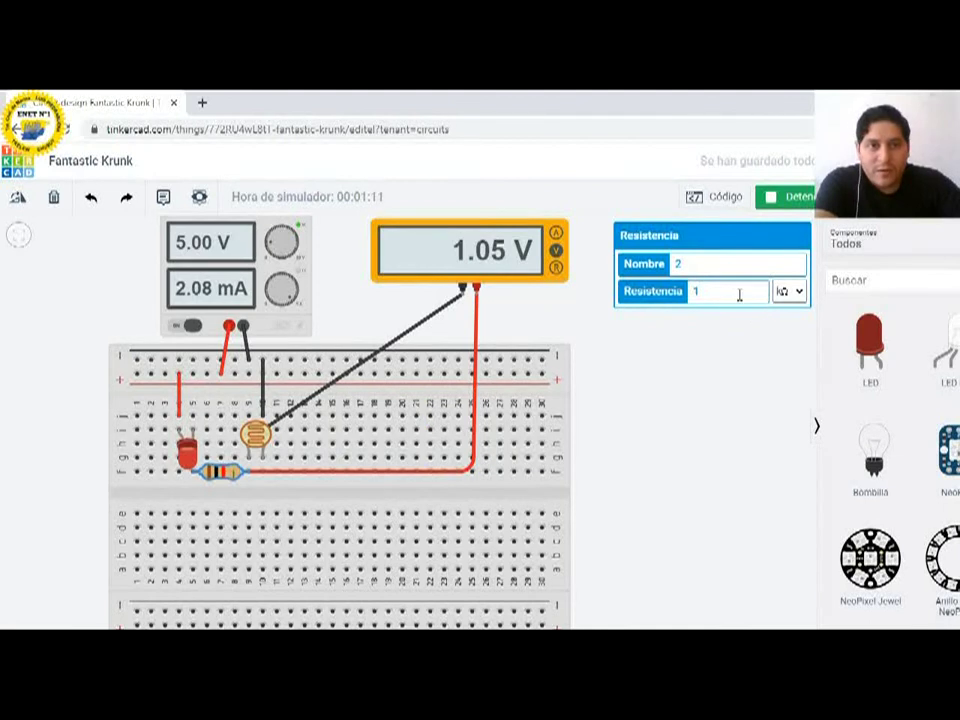
click(791, 292)
click(777, 364)
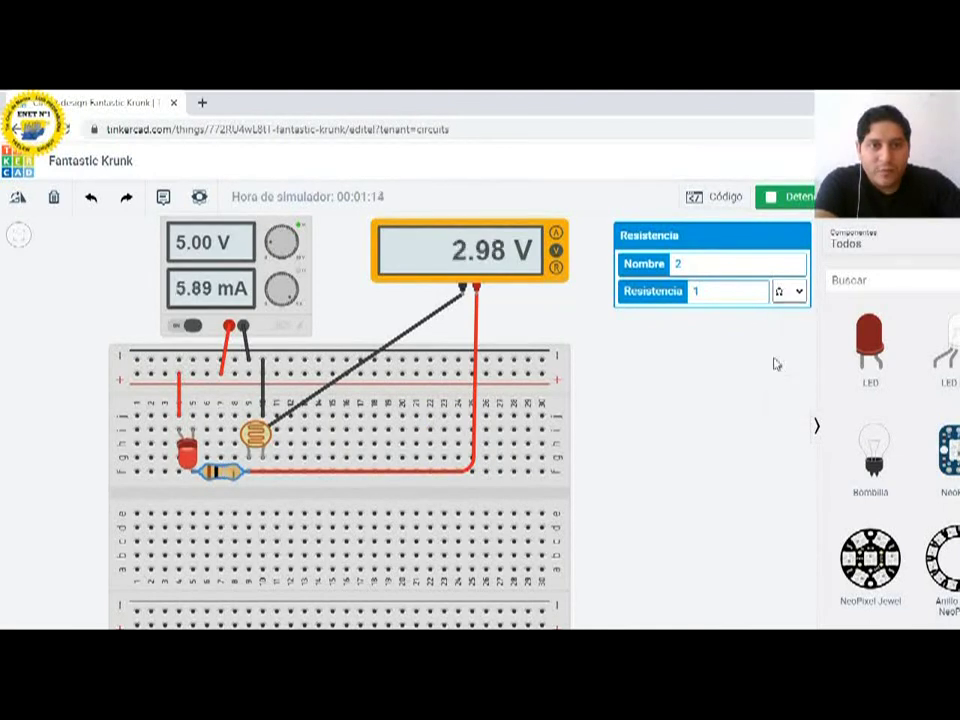
click(733, 292)
text(00)
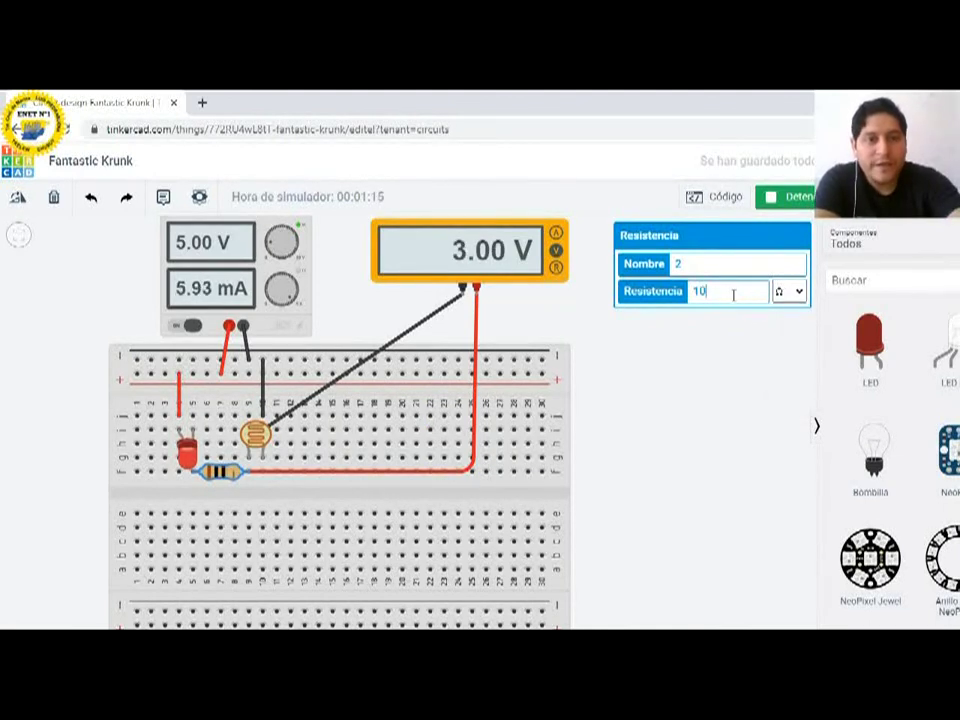
click(636, 396)
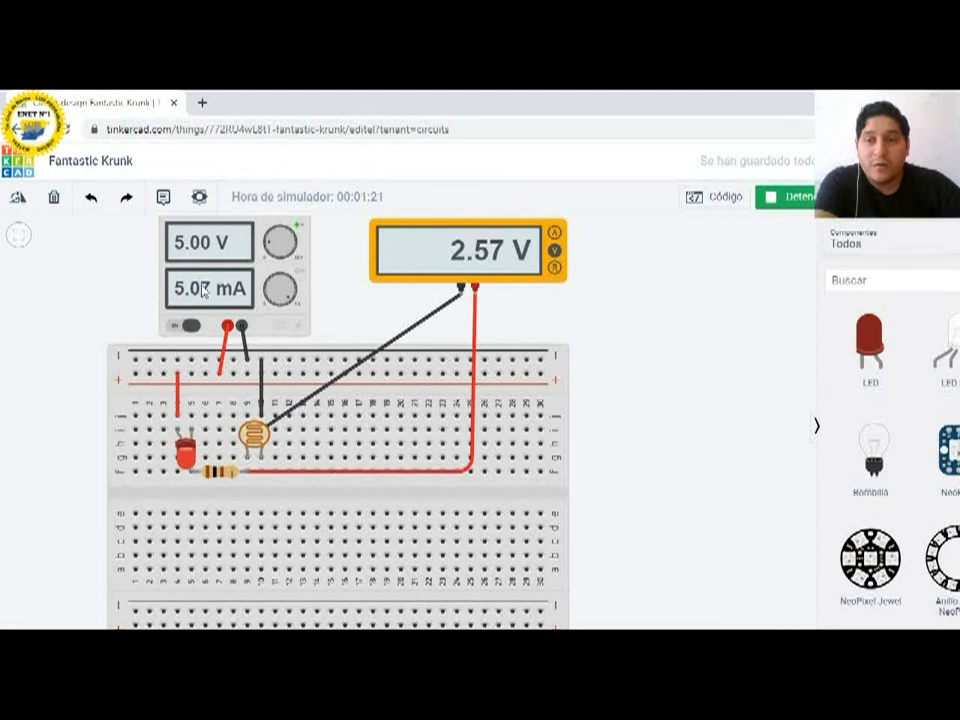
click(255, 433)
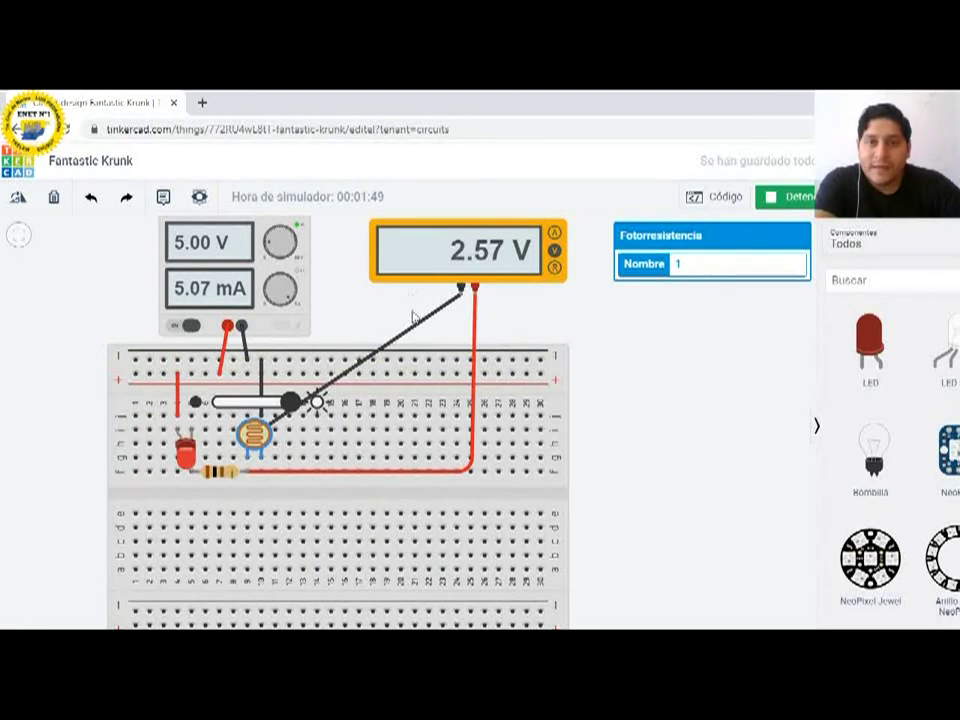
click(610, 388)
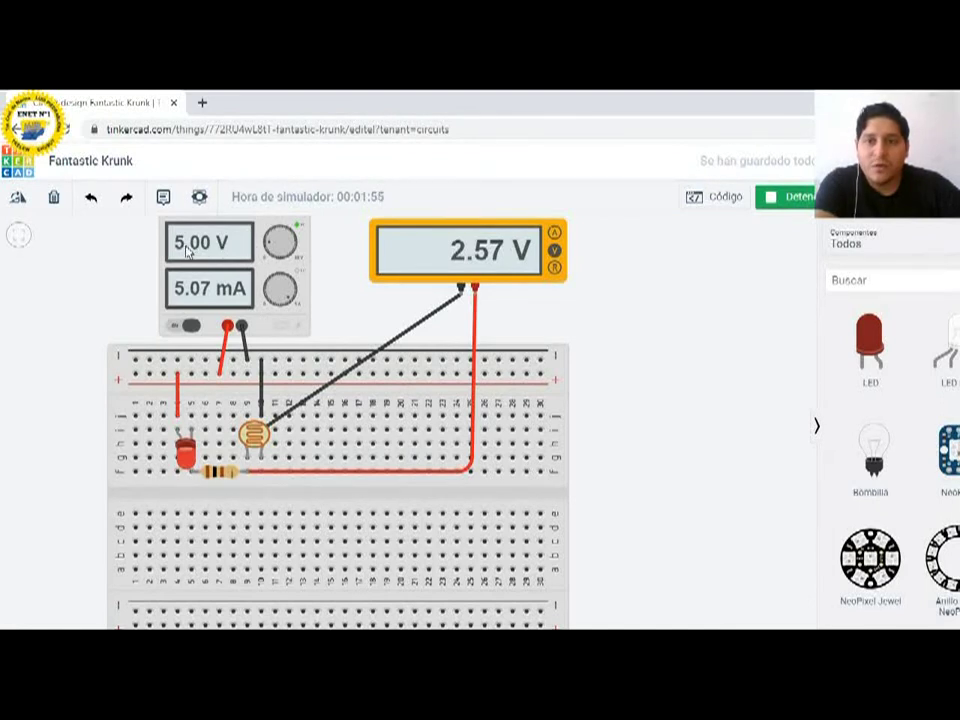
Step: Raise the power supply's output voltage to 6.40 V in the running simulation
drag(270, 248, 274, 242)
click(270, 246)
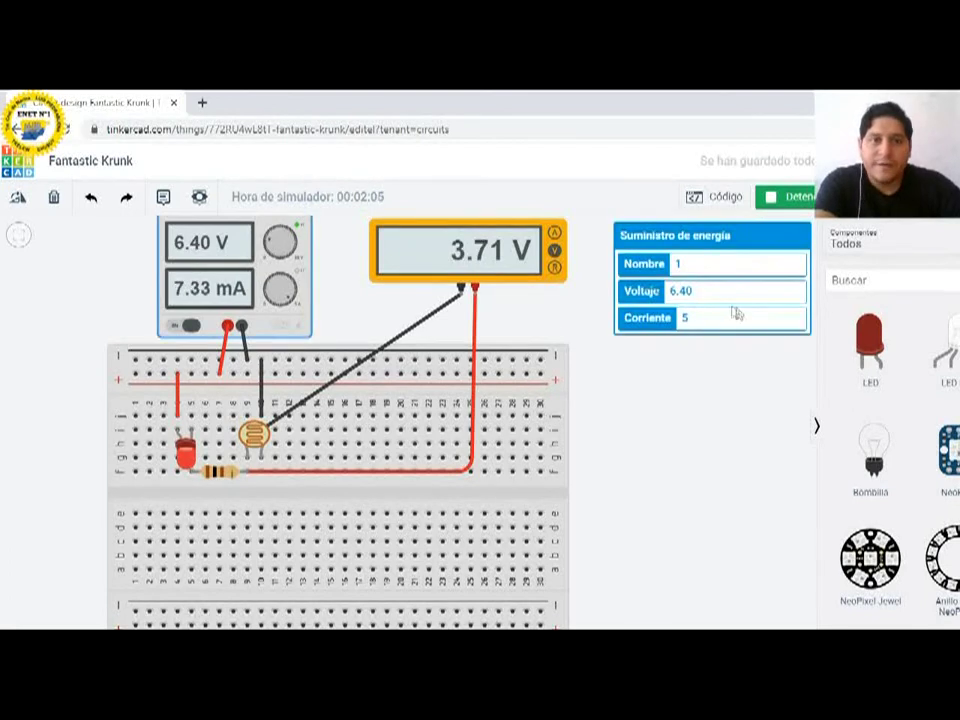
drag(720, 296, 553, 300)
key(e)
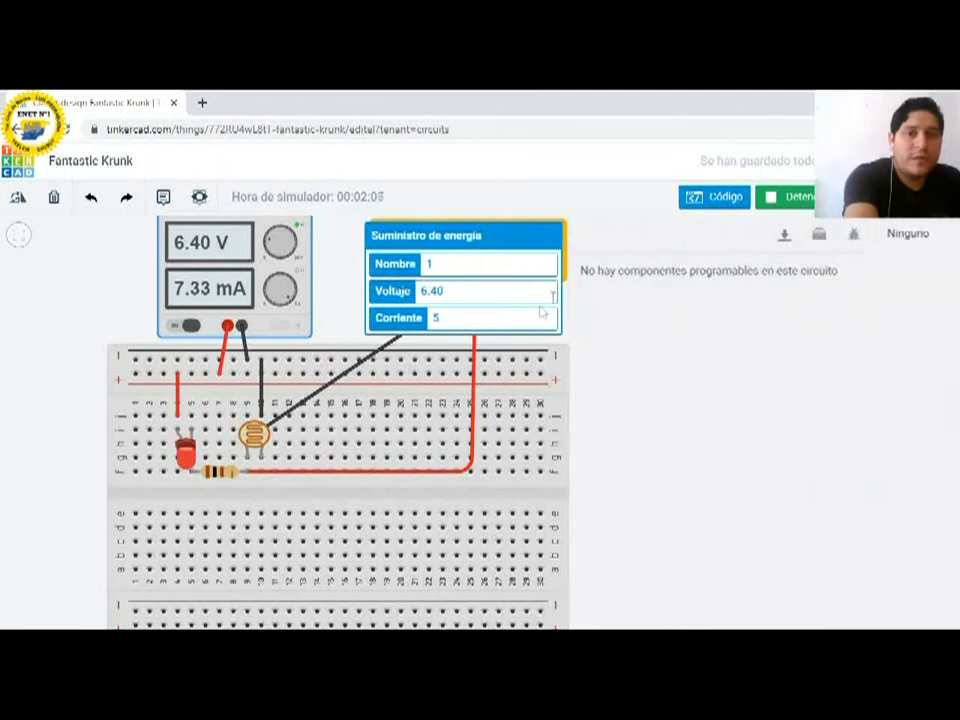
Step: Set the power supply's voltage to 5 V and stop the simulation
click(456, 288)
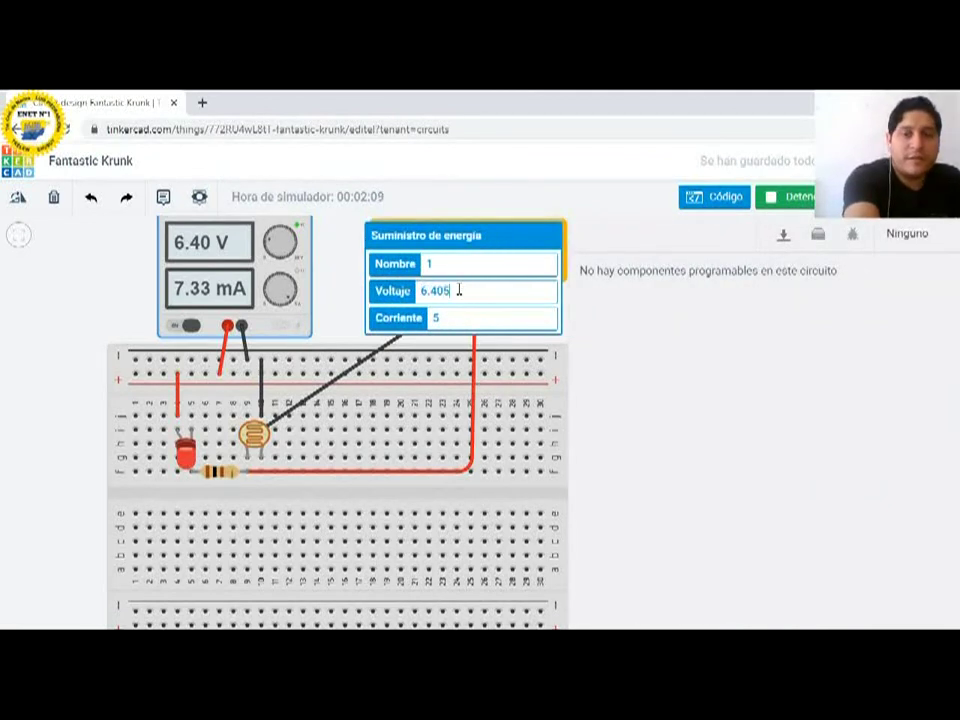
text(5)
key(BackSpace)
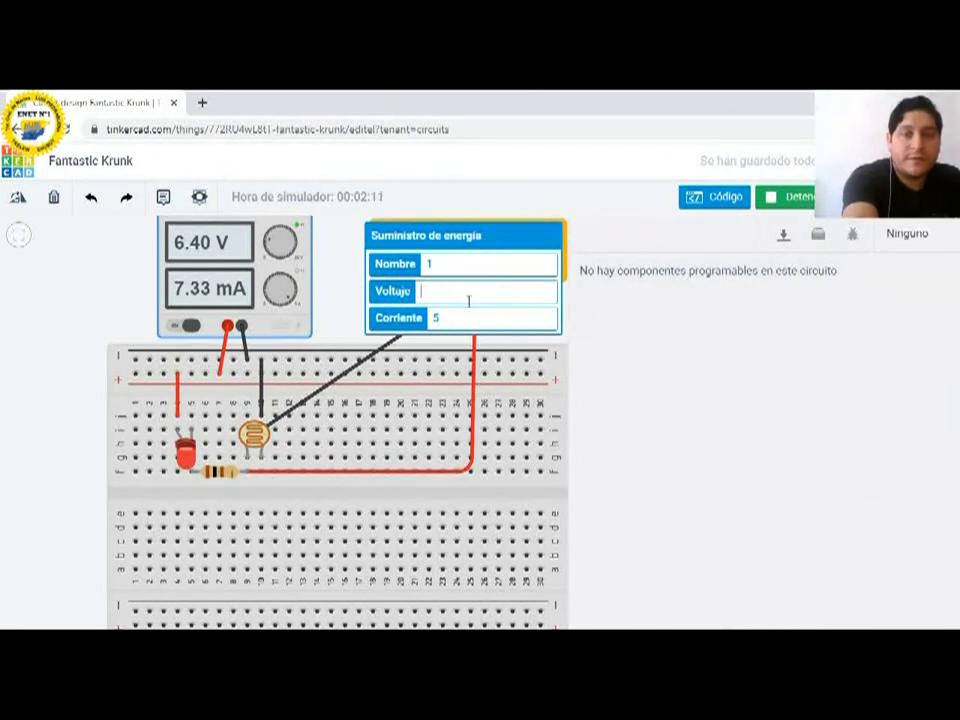
text(5)
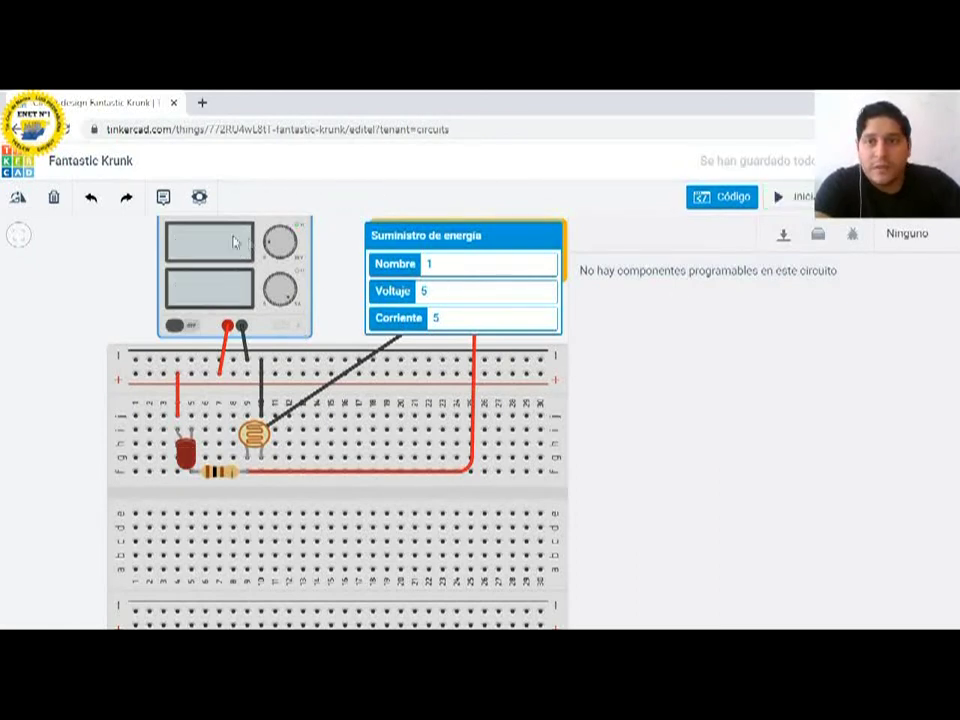
drag(465, 297, 390, 297)
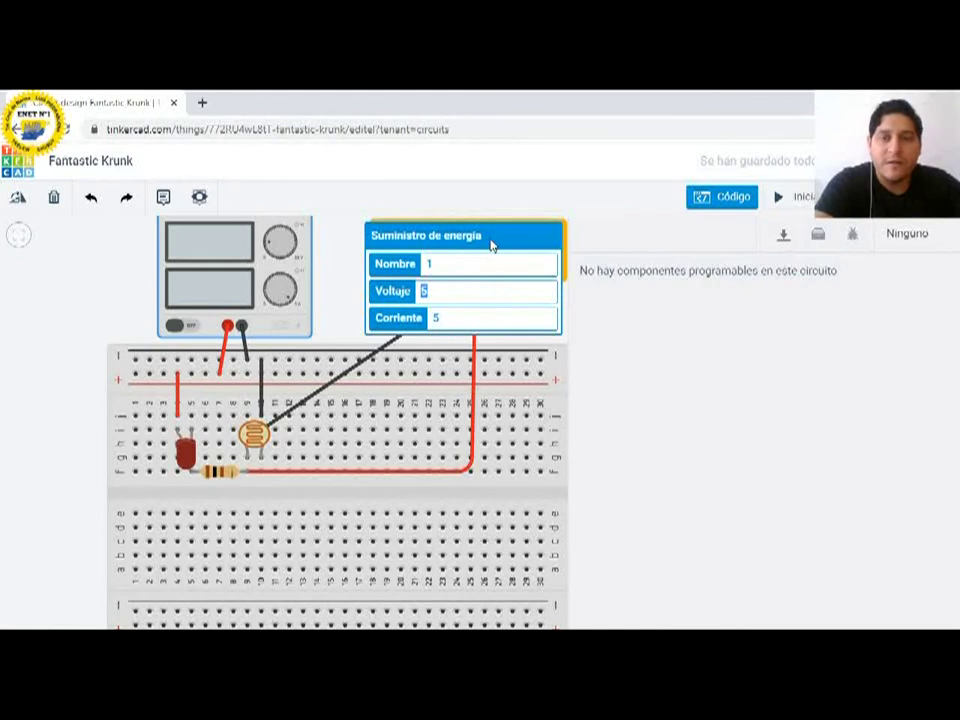
click(118, 287)
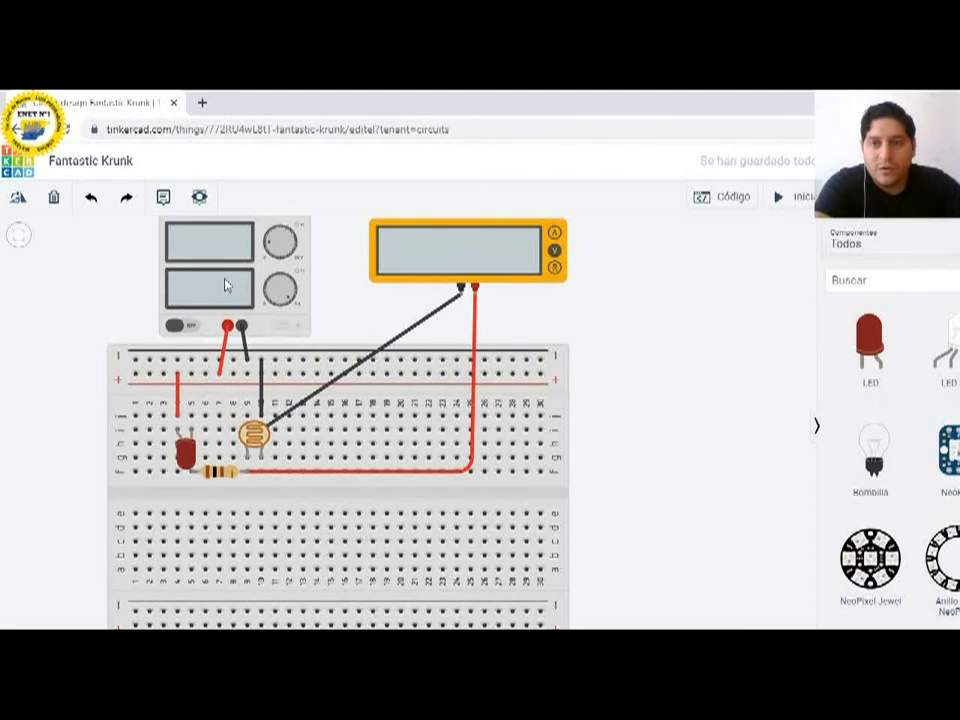
Step: Restart the simulation and raise the photoresistor's light level from minimum to maximum
click(257, 276)
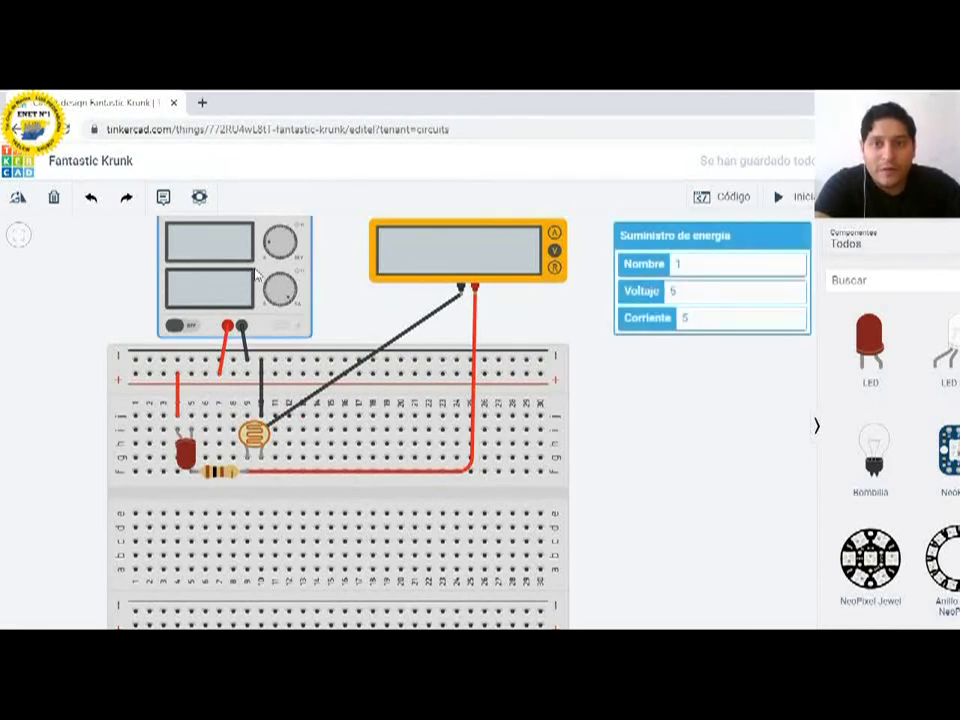
click(778, 197)
click(254, 433)
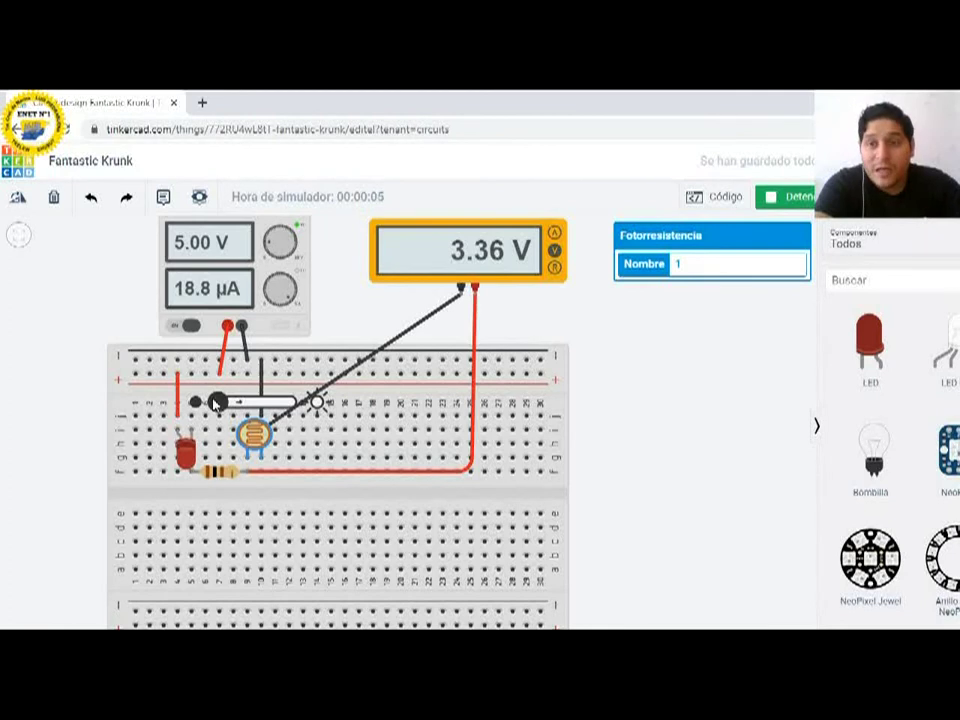
drag(219, 404, 317, 400)
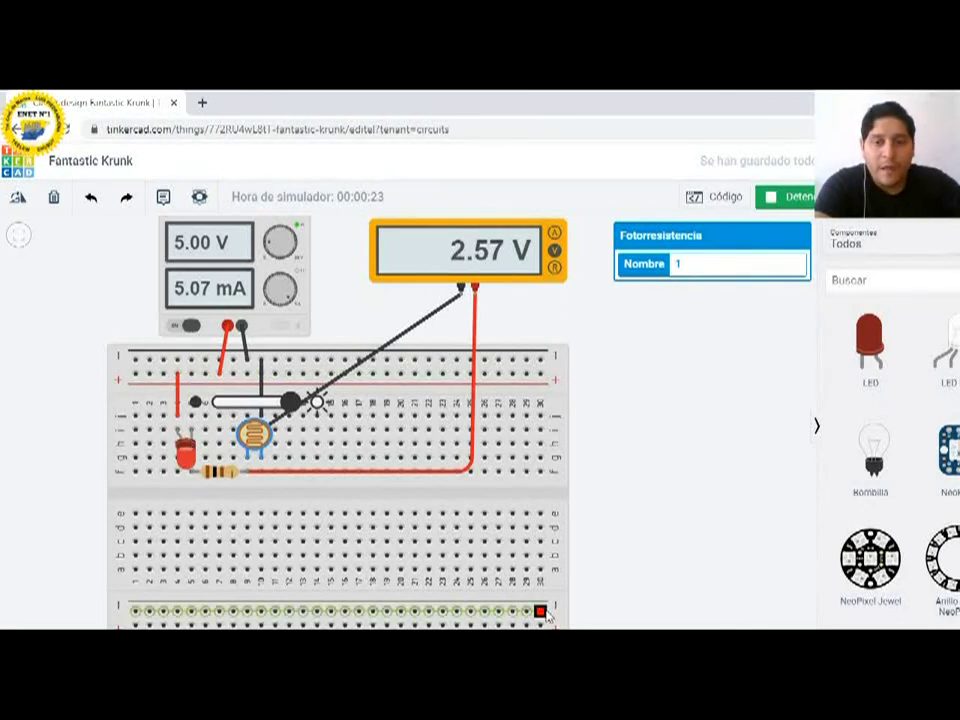
Step: Switch to the PDF guide and read exercise b's measurement tables and closing question about the LED's brightness
key(alt+Tab)
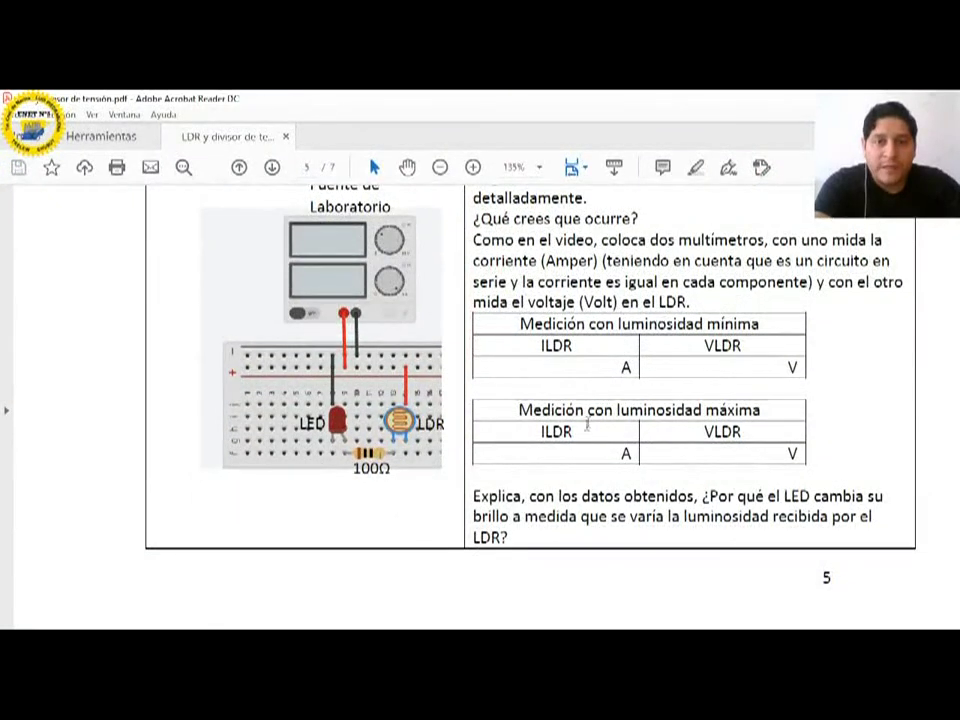
scroll(640, 455, down, 1)
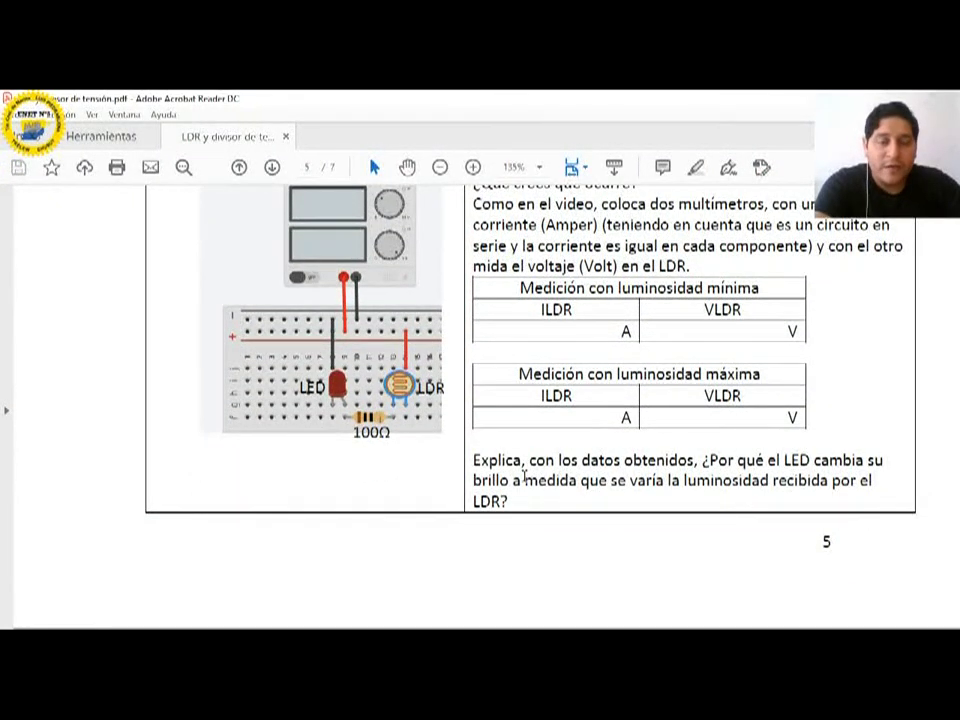
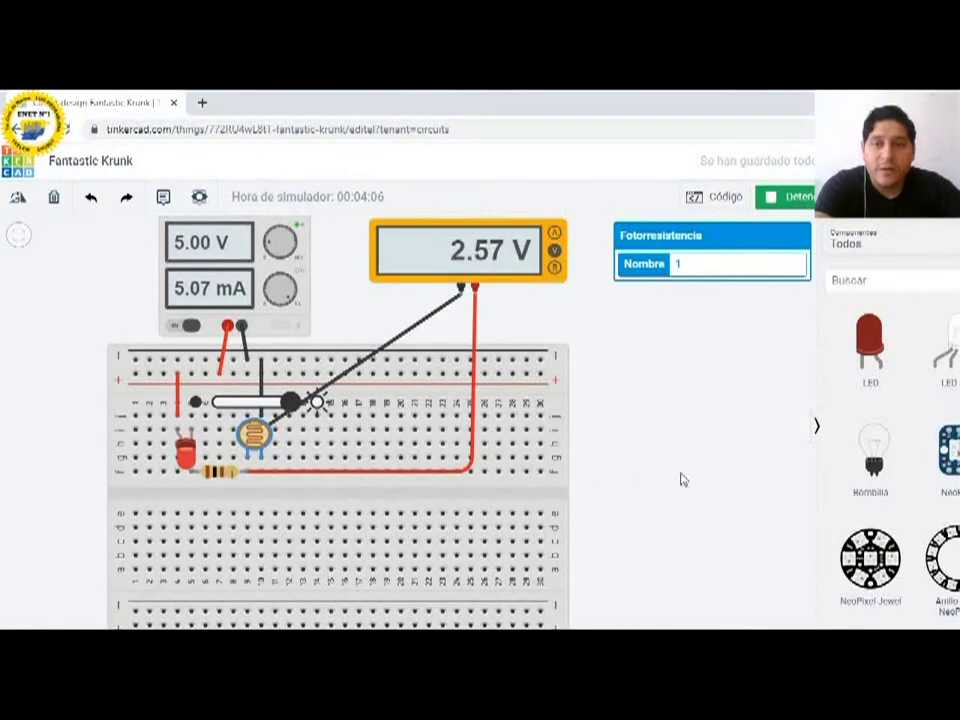
Step: Capture a screenshot of the whole running circuit, dismiss the OneDrive offer and open a blank Word document
scroll(686, 489, down, 1)
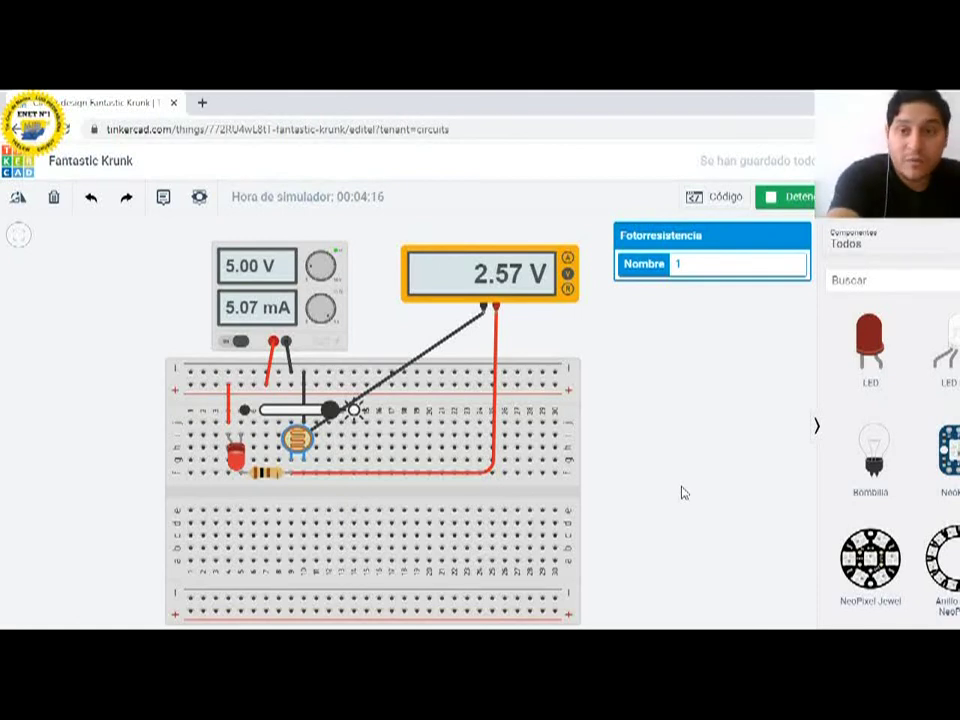
key(Print)
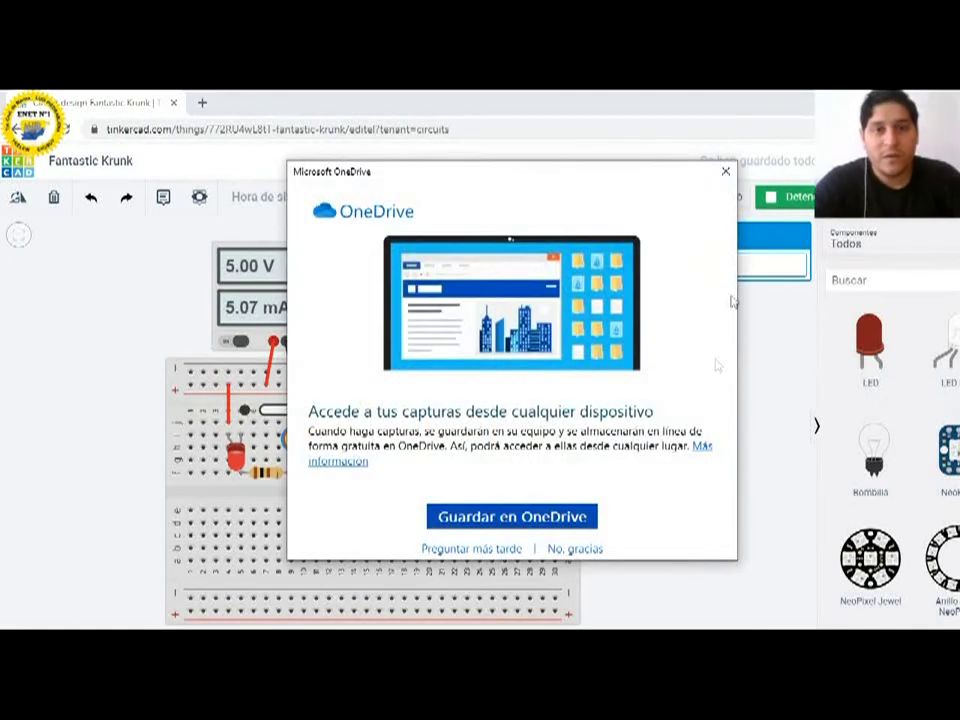
click(724, 171)
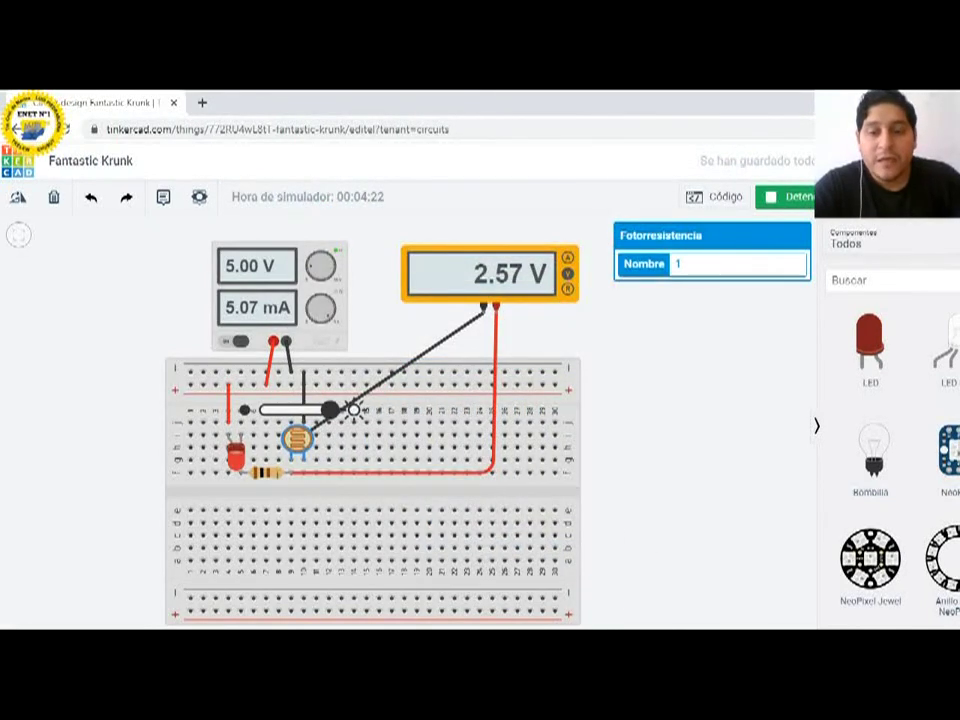
click(484, 613)
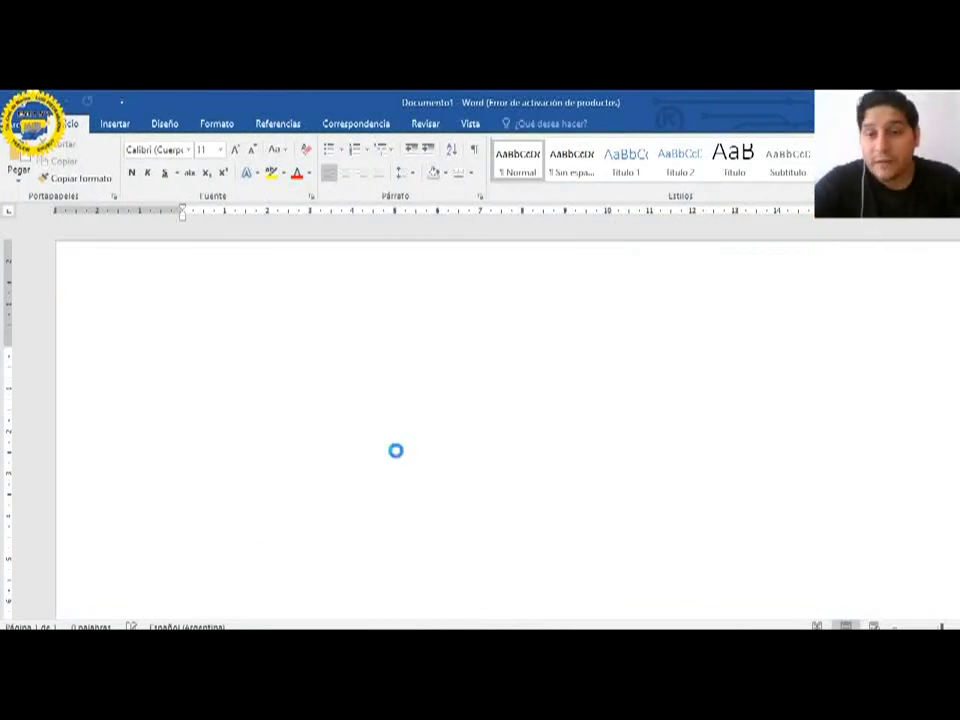
Step: Paste the circuit screenshot into the blank Word document and crop it to the power supply, multimeter and wired upper half of the breadboard
key(ctrl+v)
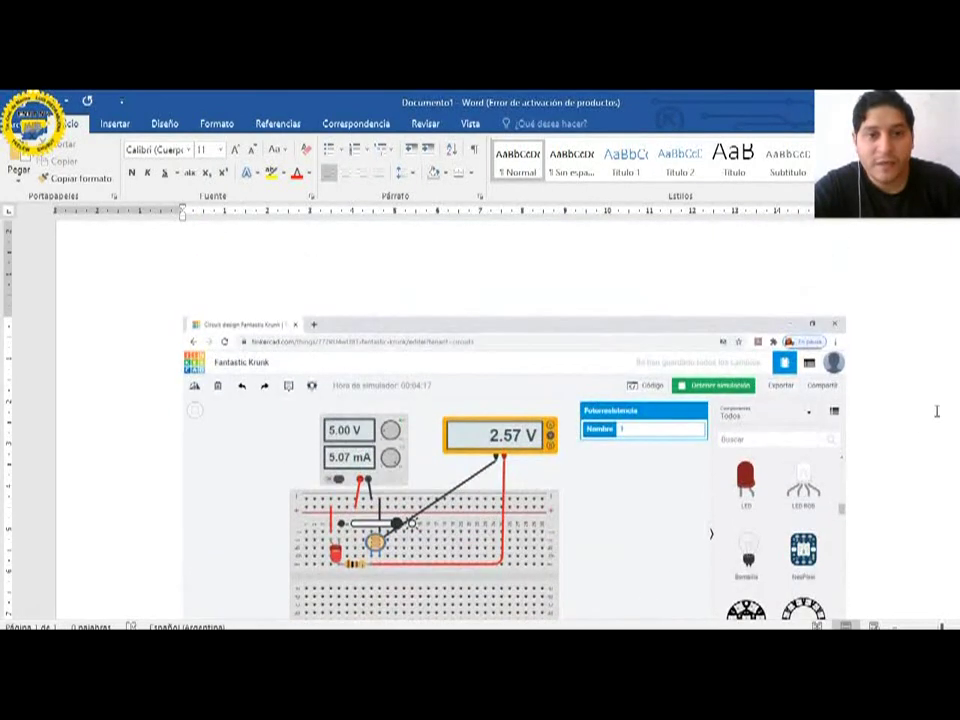
scroll(937, 411, down, 2)
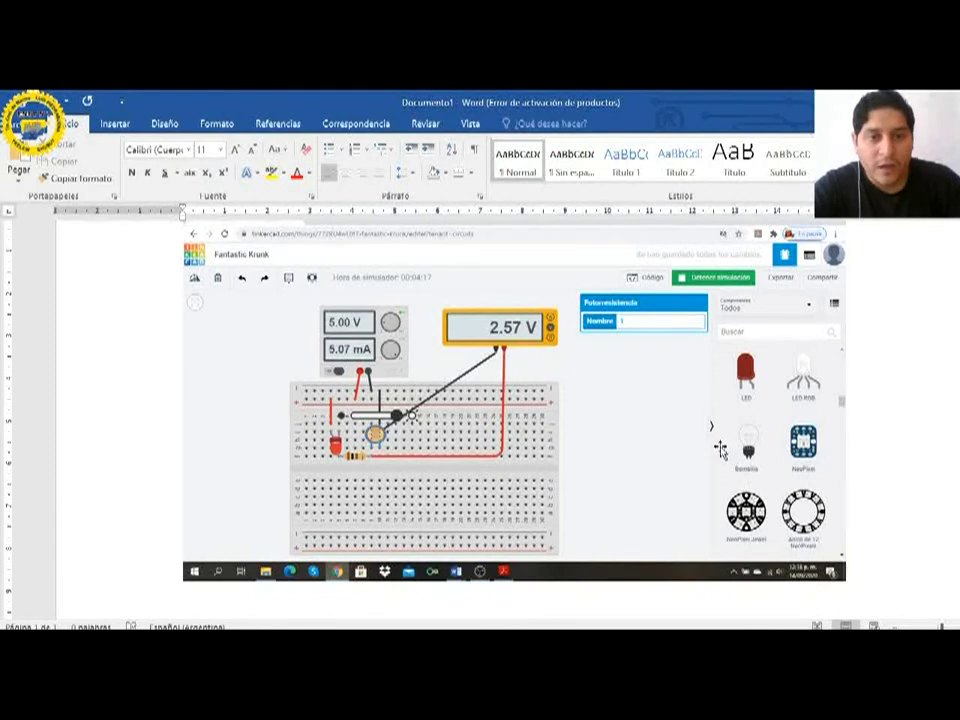
click(658, 424)
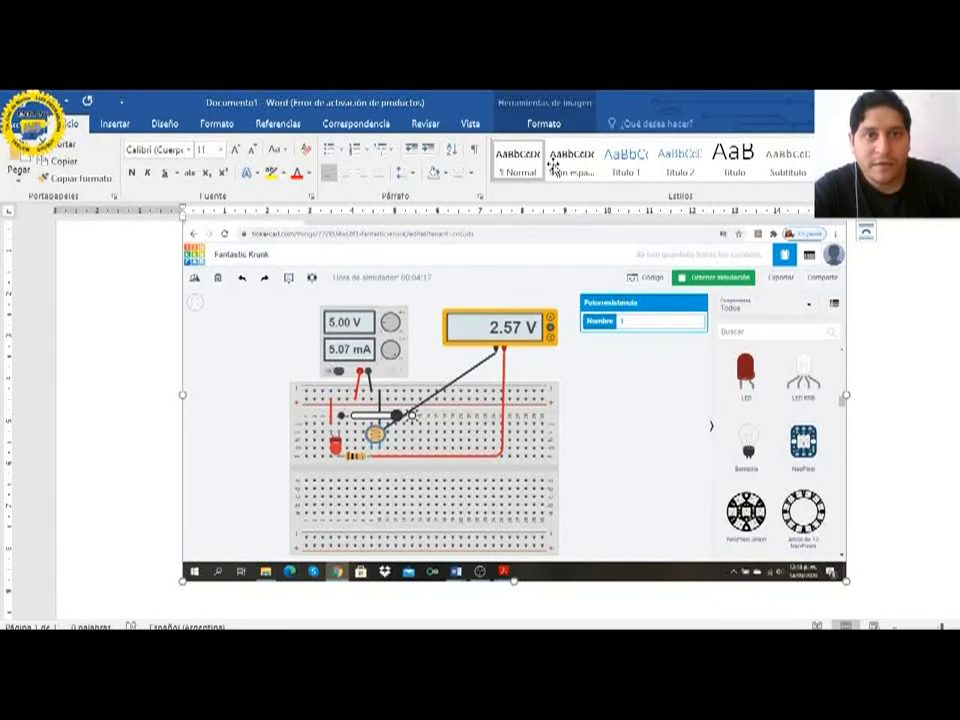
click(545, 123)
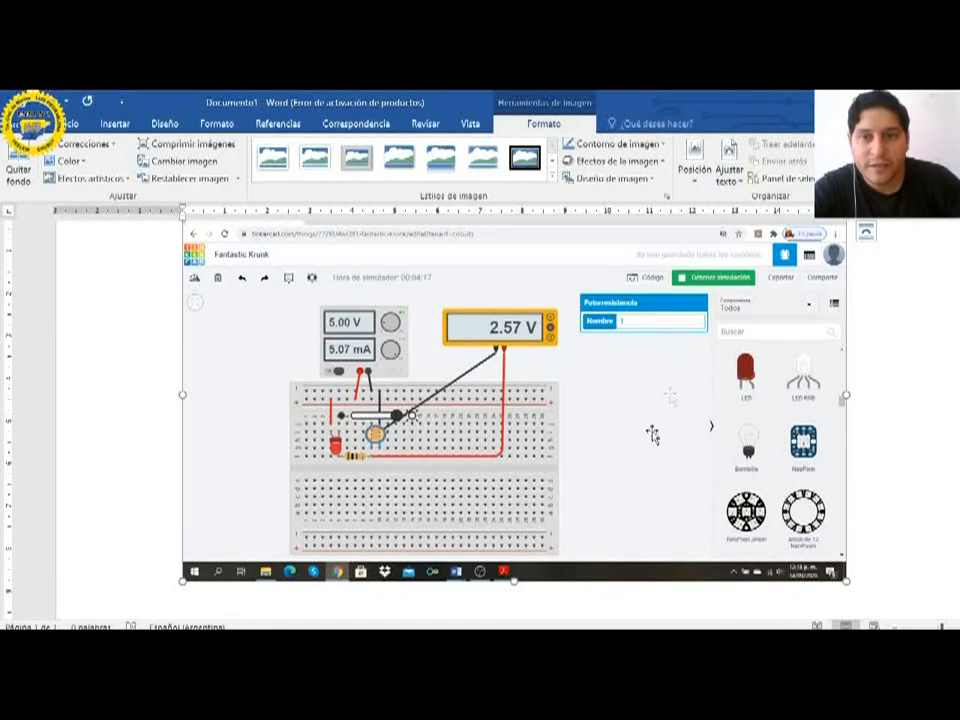
scroll(704, 463, up, 1)
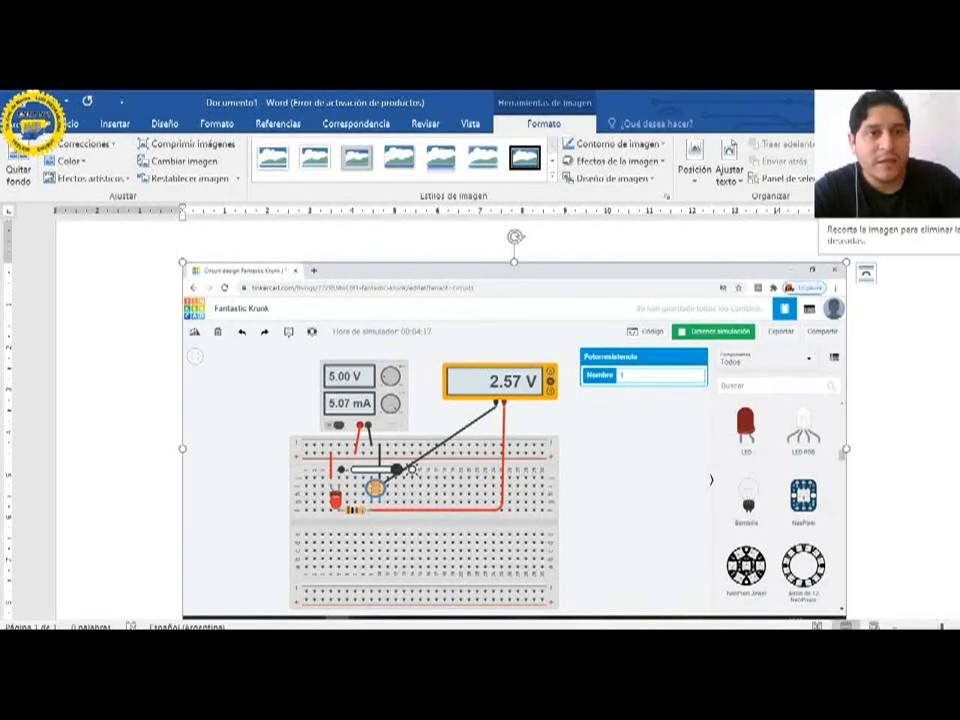
click(875, 160)
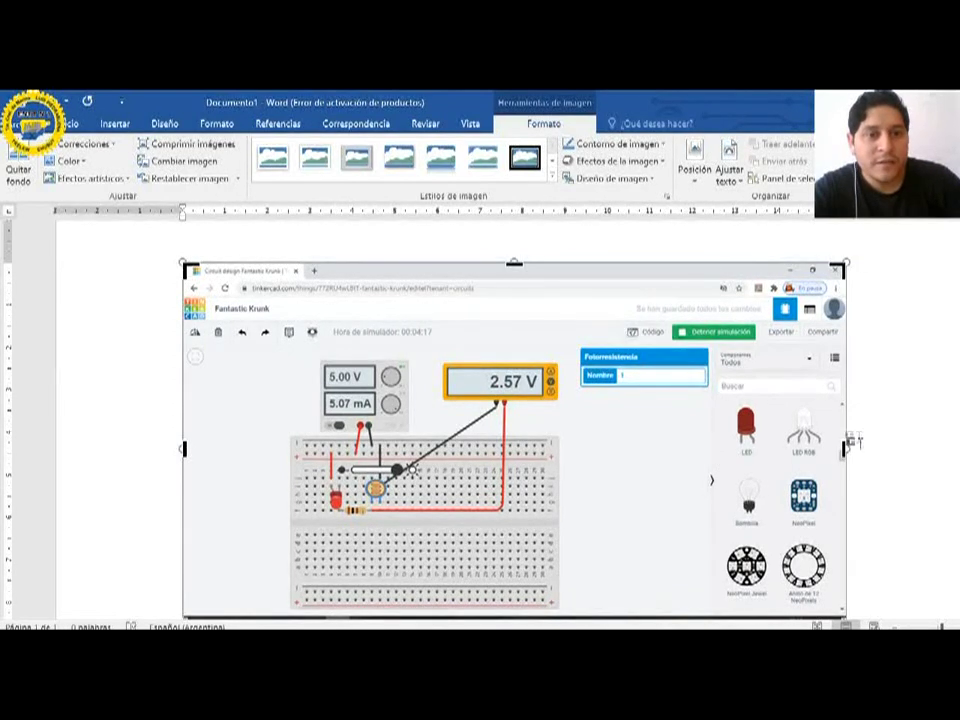
drag(845, 449, 570, 441)
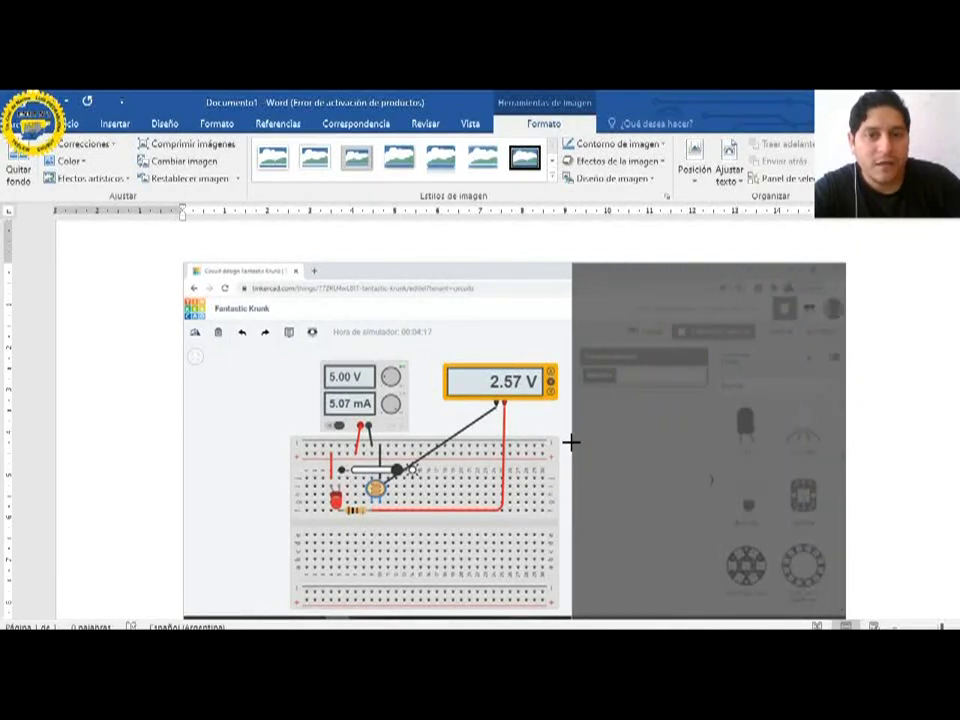
drag(377, 263, 384, 345)
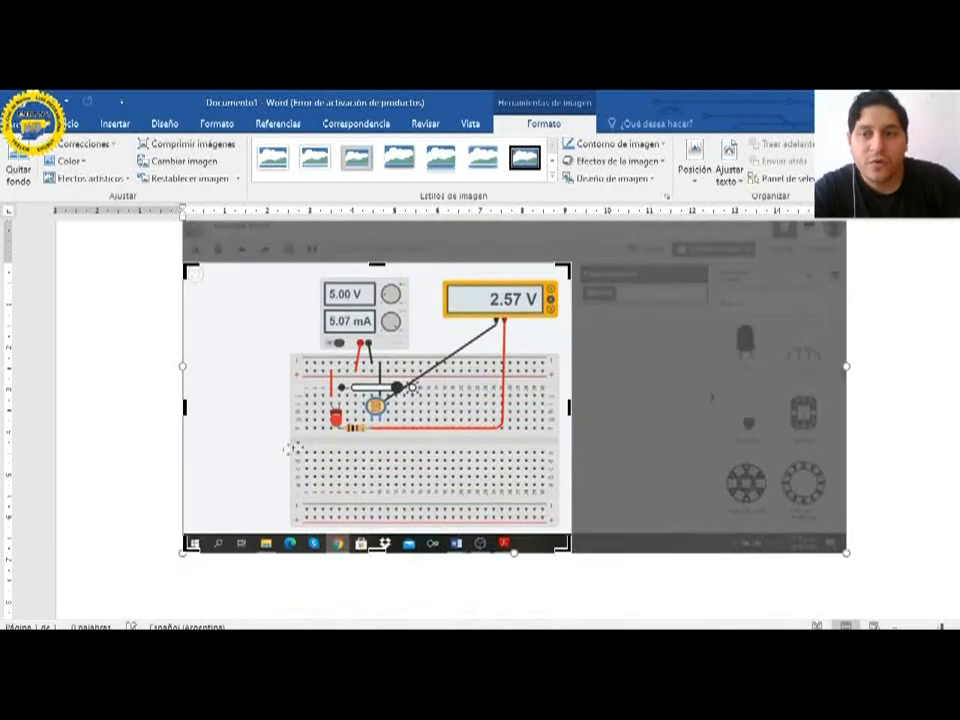
drag(184, 407, 273, 407)
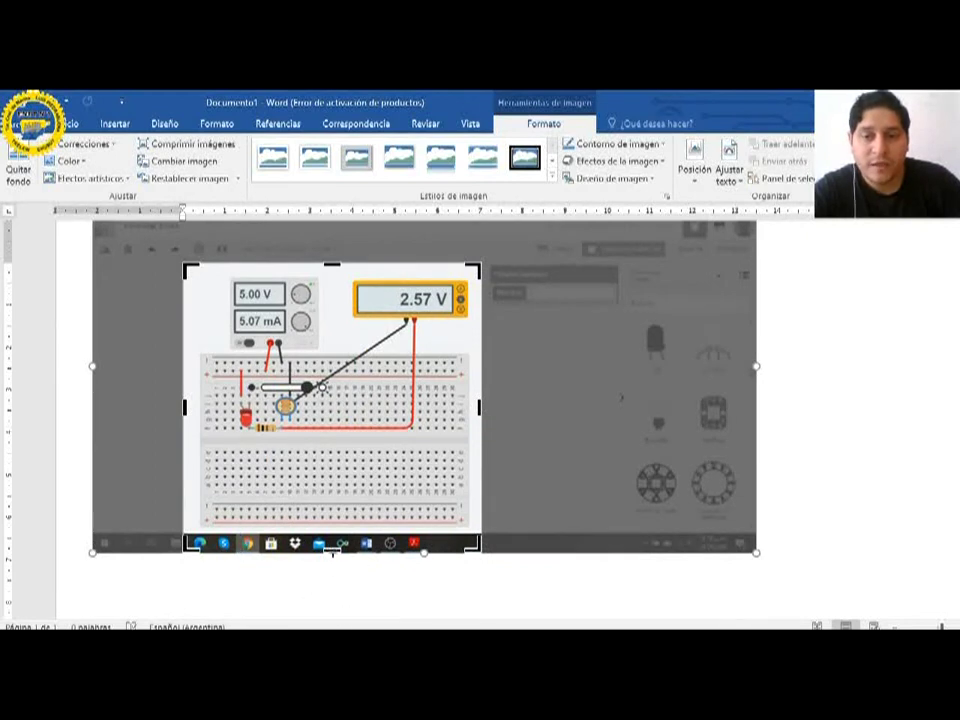
drag(332, 548, 338, 452)
click(817, 384)
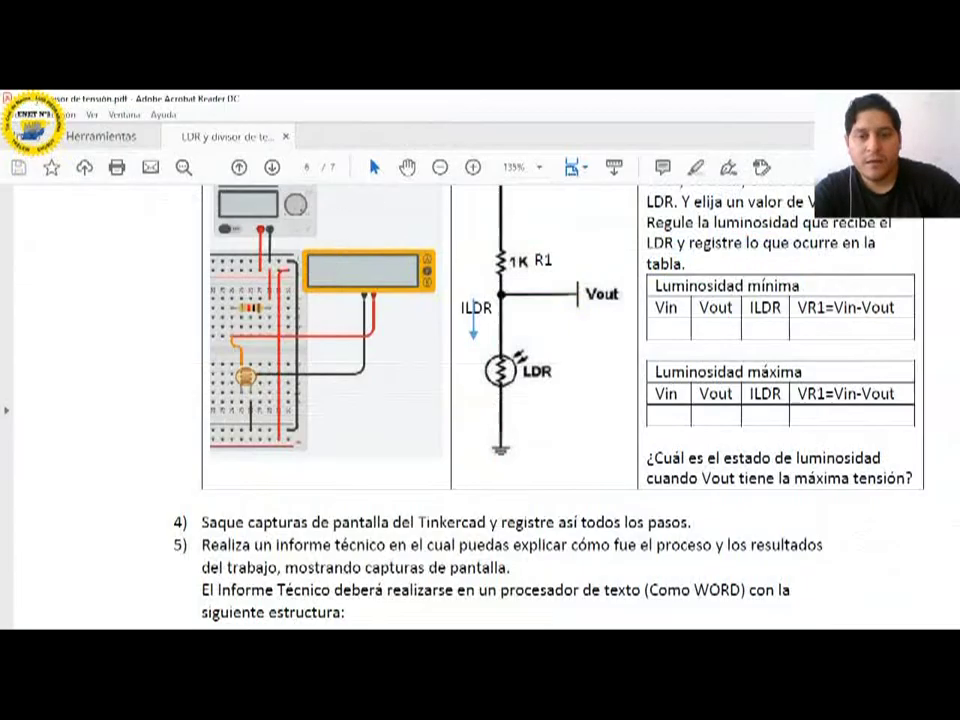
Step: Switch to the PDF guide and read items 4 and 5 on screenshots and the technical report, including the cover page contents
scroll(365, 421, down, 4)
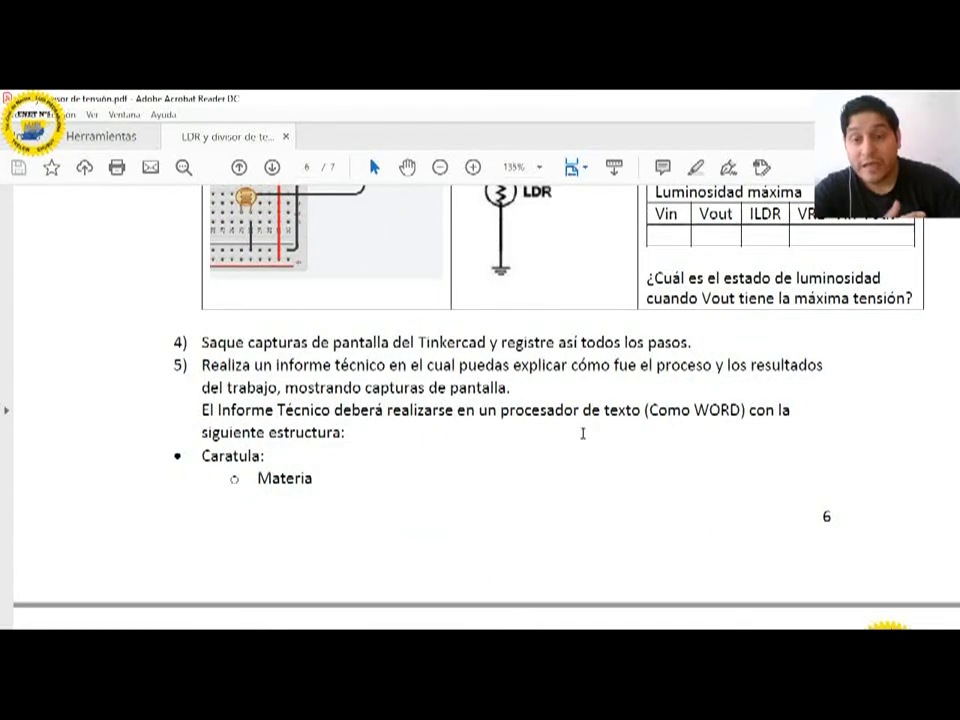
scroll(529, 435, down, 2)
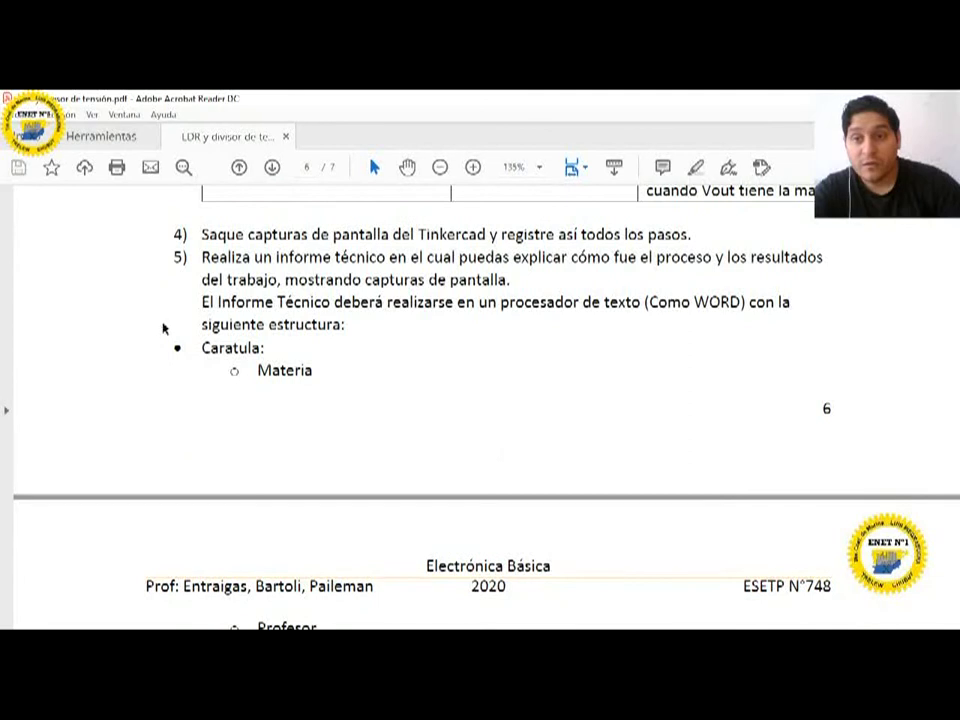
scroll(313, 324, down, 1)
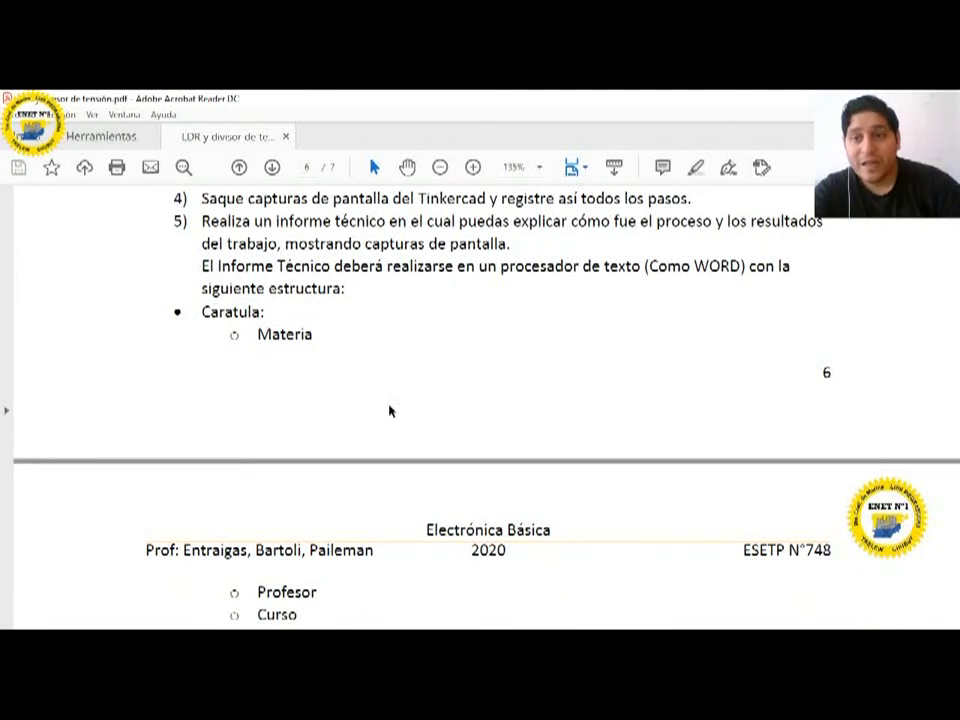
scroll(388, 411, down, 2)
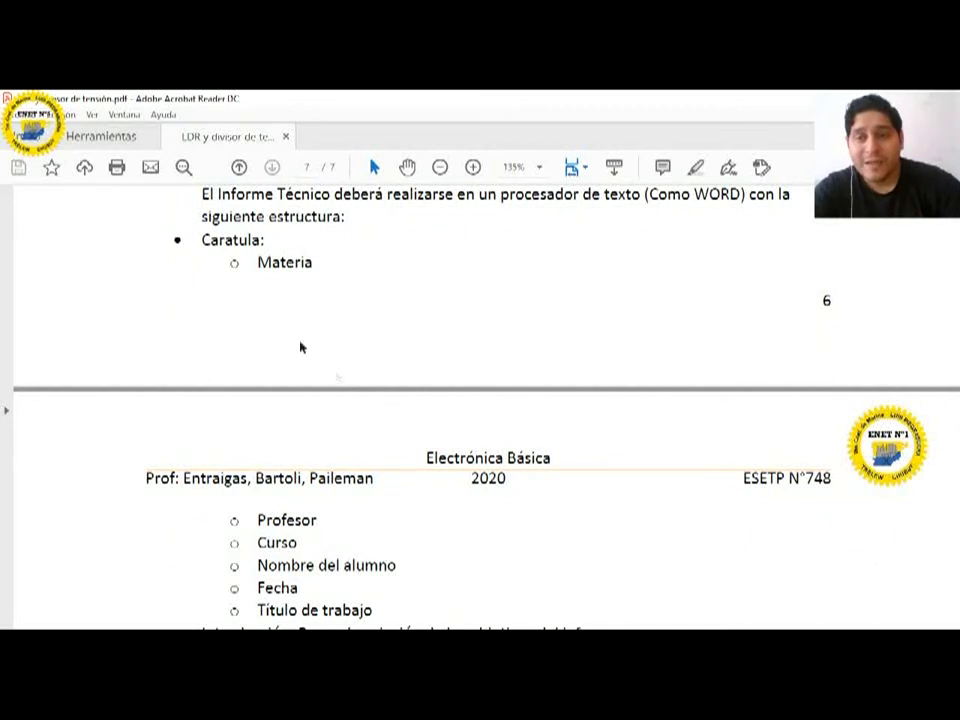
drag(236, 264, 416, 531)
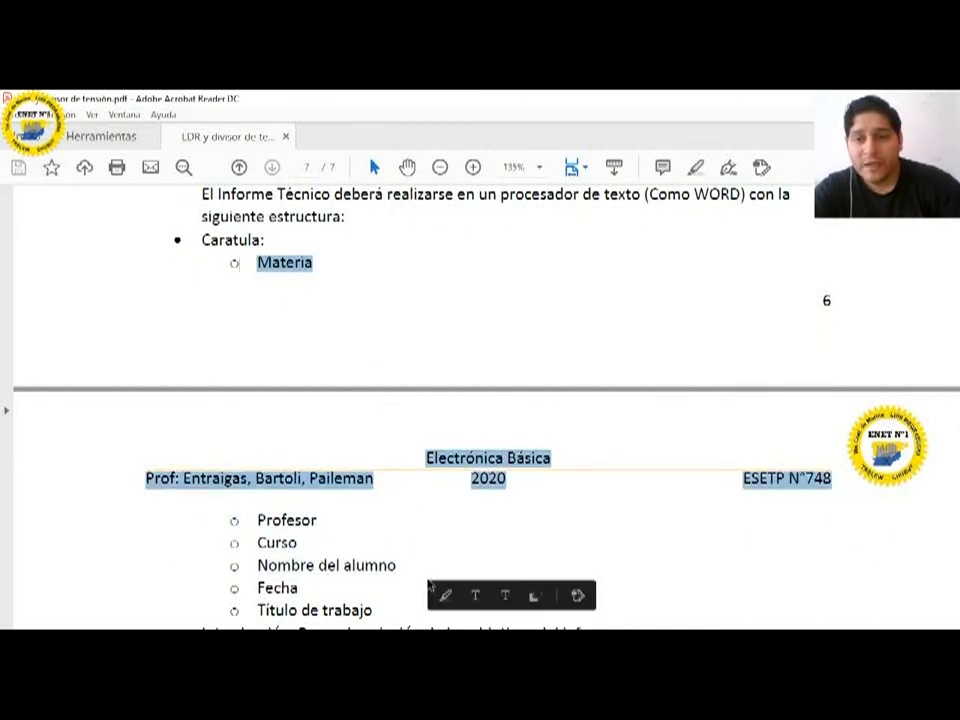
scroll(375, 435, down, 3)
click(352, 450)
scroll(352, 450, down, 3)
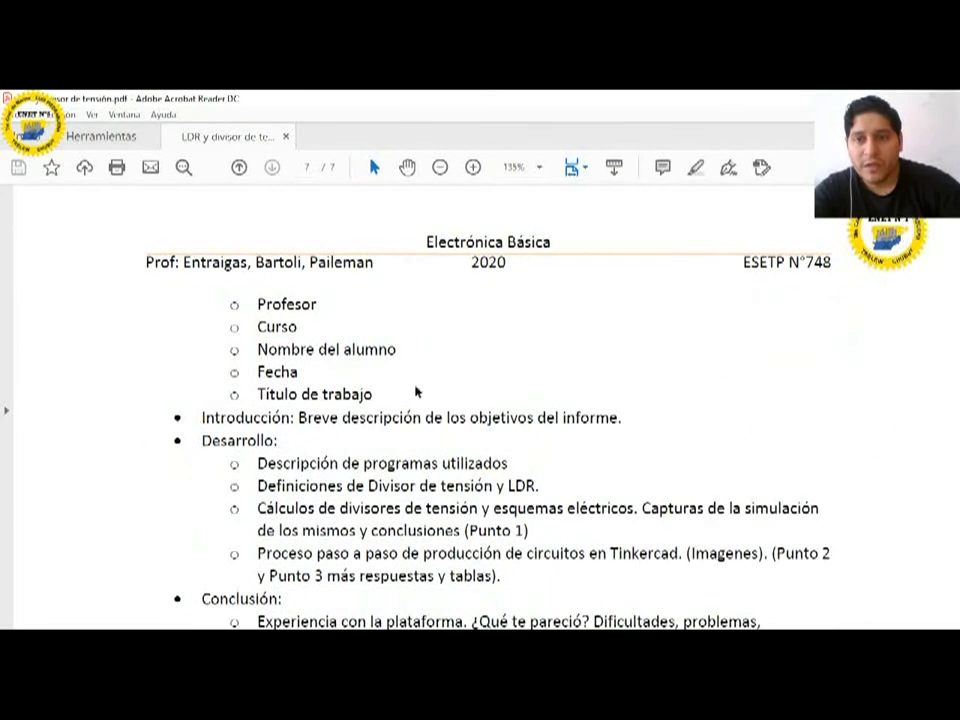
Step: Read the report's required introduction, development and conclusion sections in the guide, and return to the running Tinkercad circuit
scroll(317, 433, down, 2)
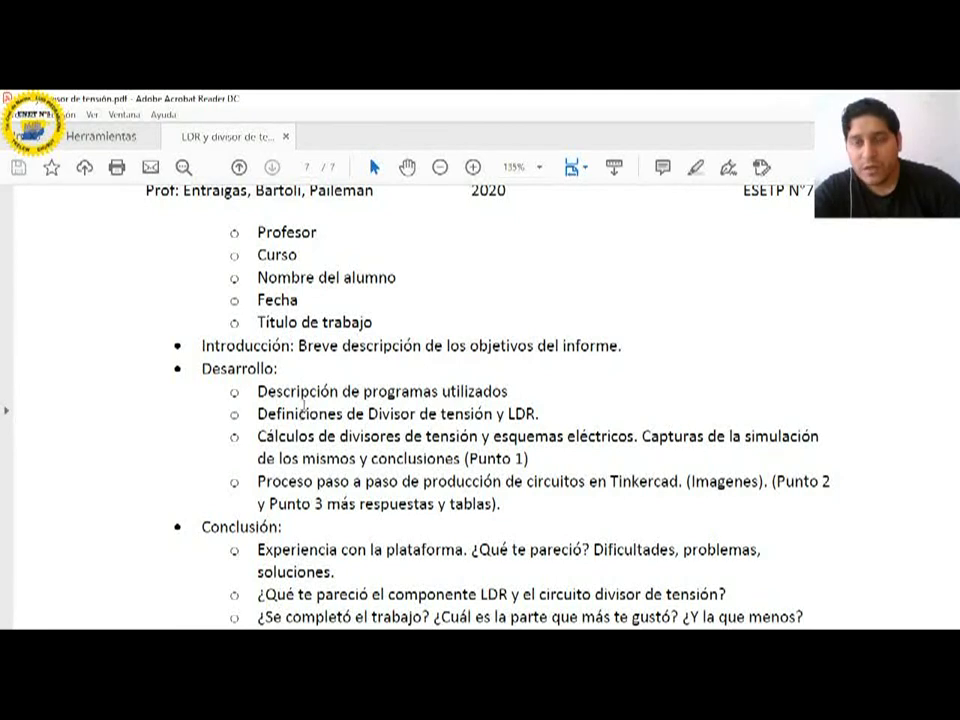
scroll(217, 345, down, 2)
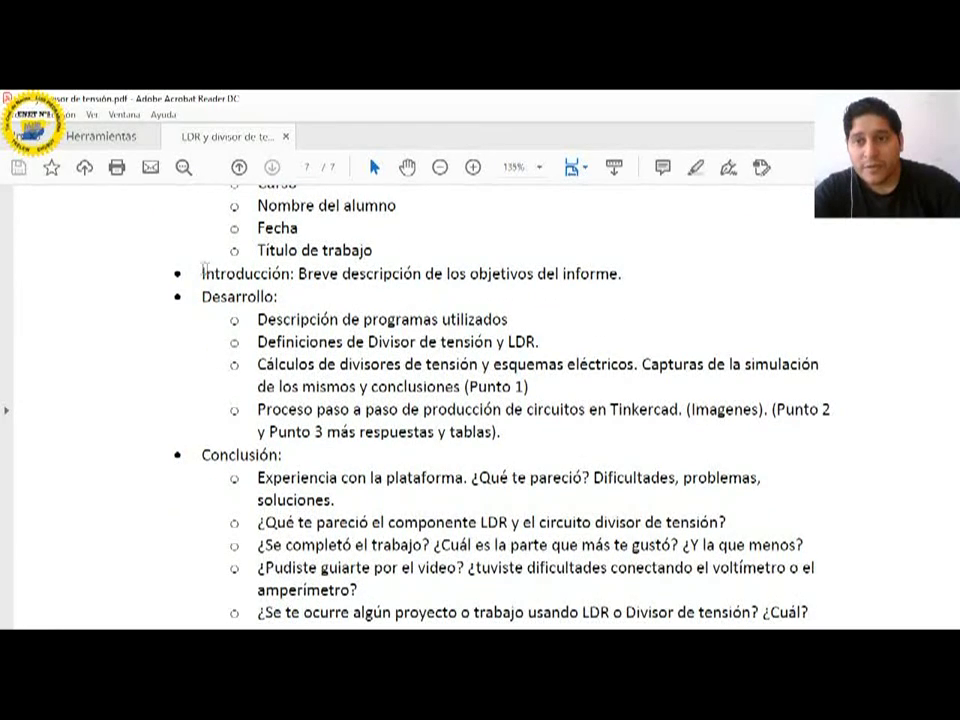
drag(202, 273, 621, 275)
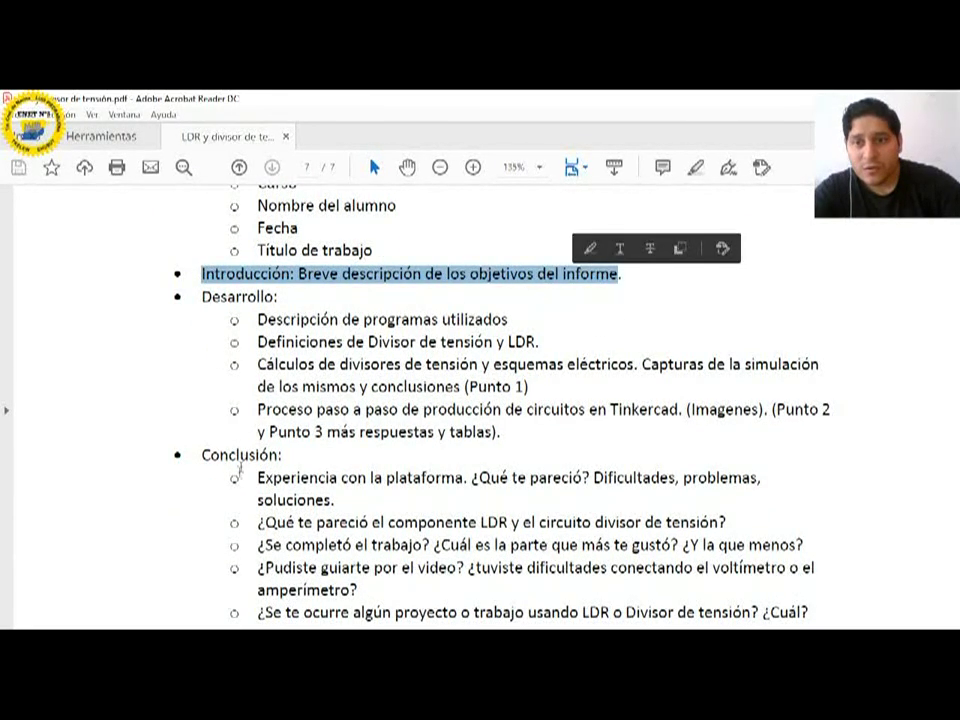
scroll(261, 463, up, 4)
click(300, 420)
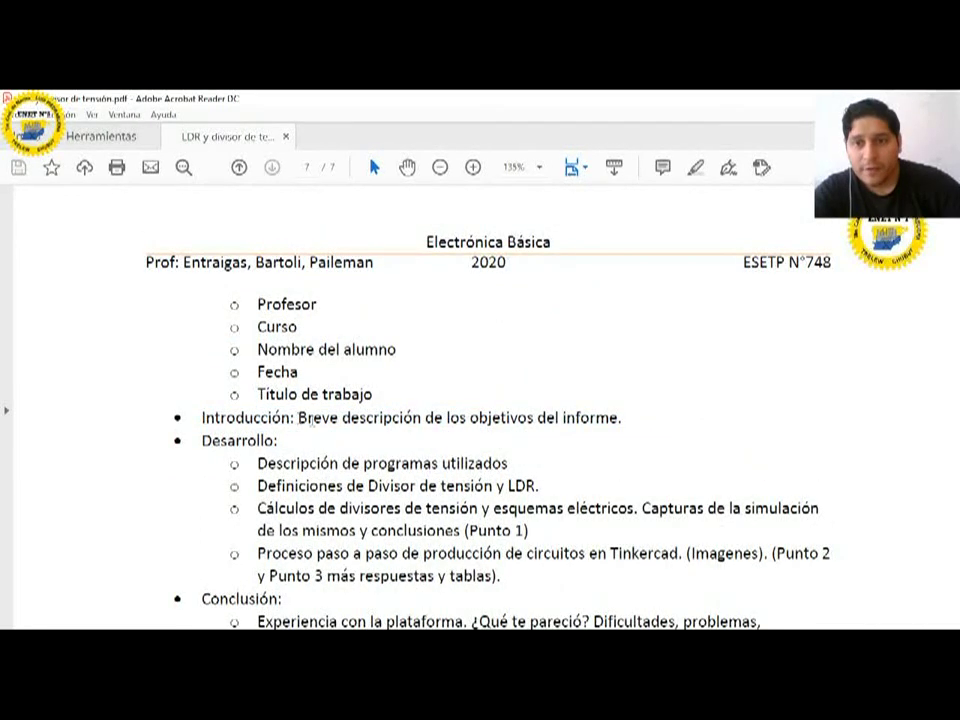
scroll(406, 543, down, 2)
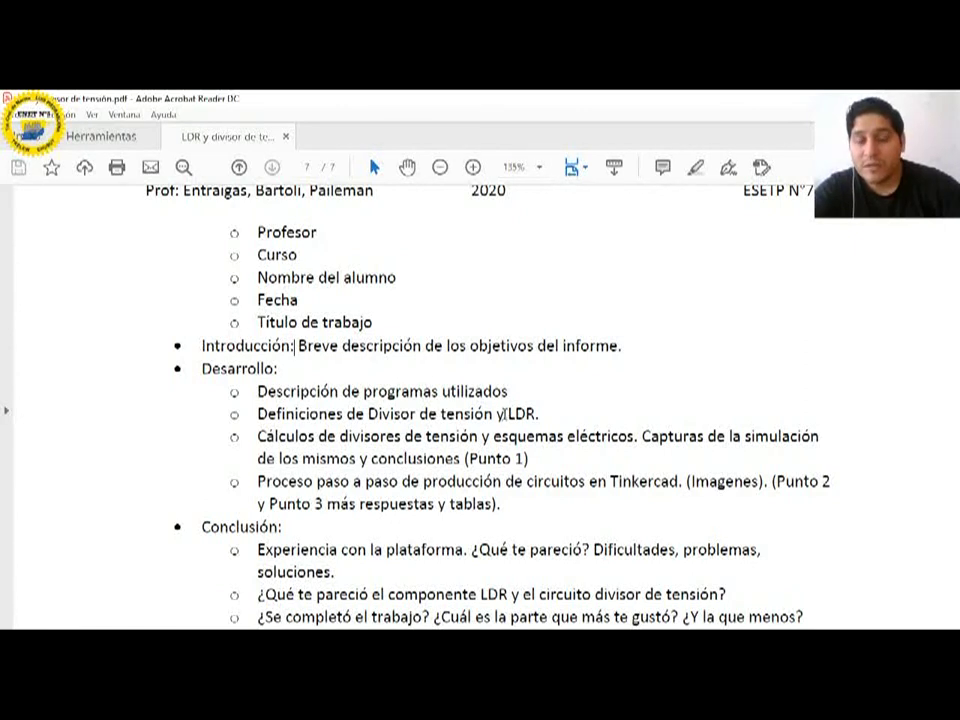
drag(507, 412, 548, 417)
click(503, 393)
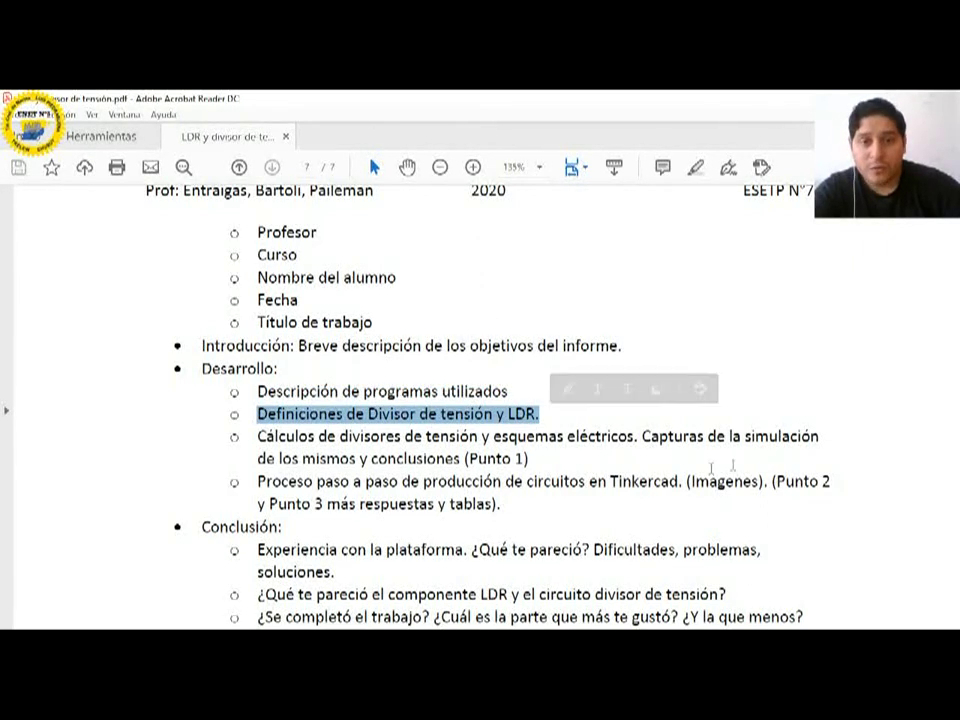
drag(540, 466, 585, 481)
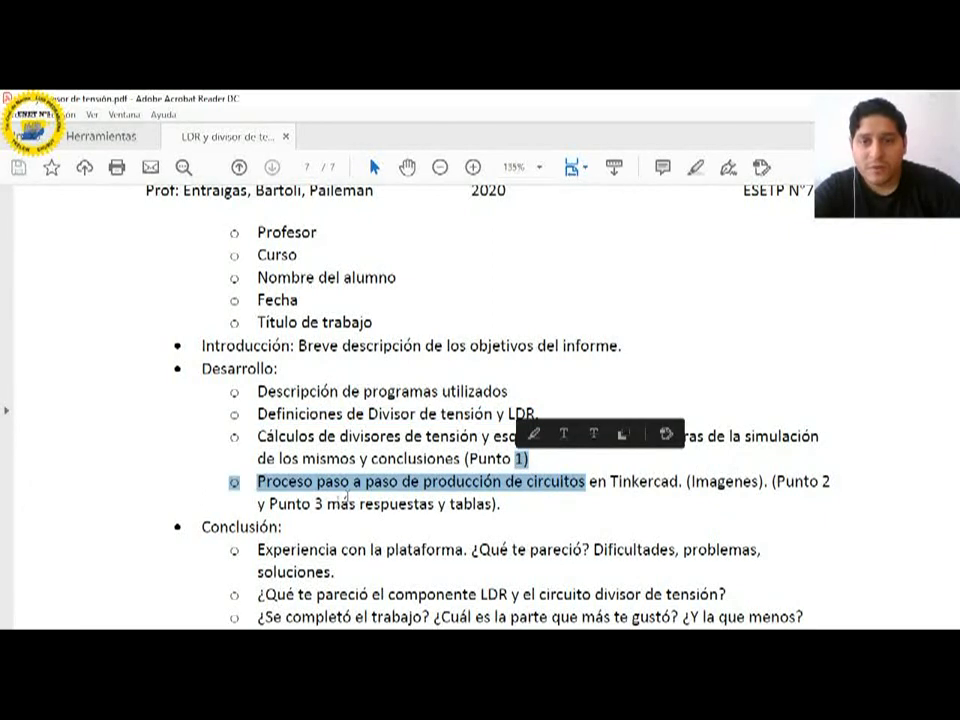
click(314, 503)
drag(531, 457, 258, 437)
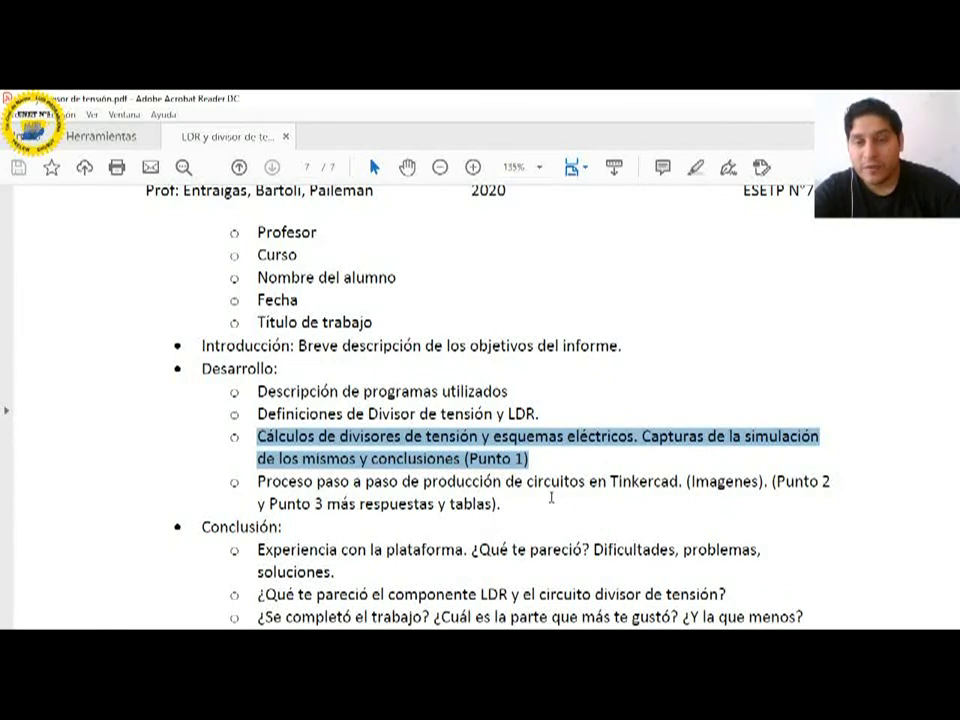
scroll(521, 556, down, 2)
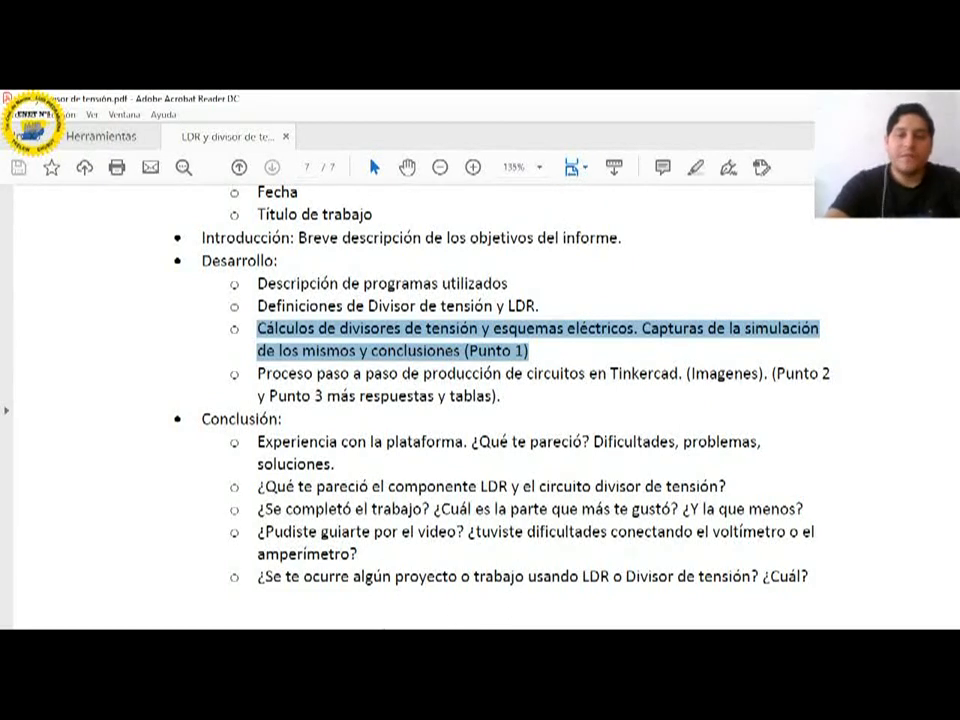
key(alt+Tab)
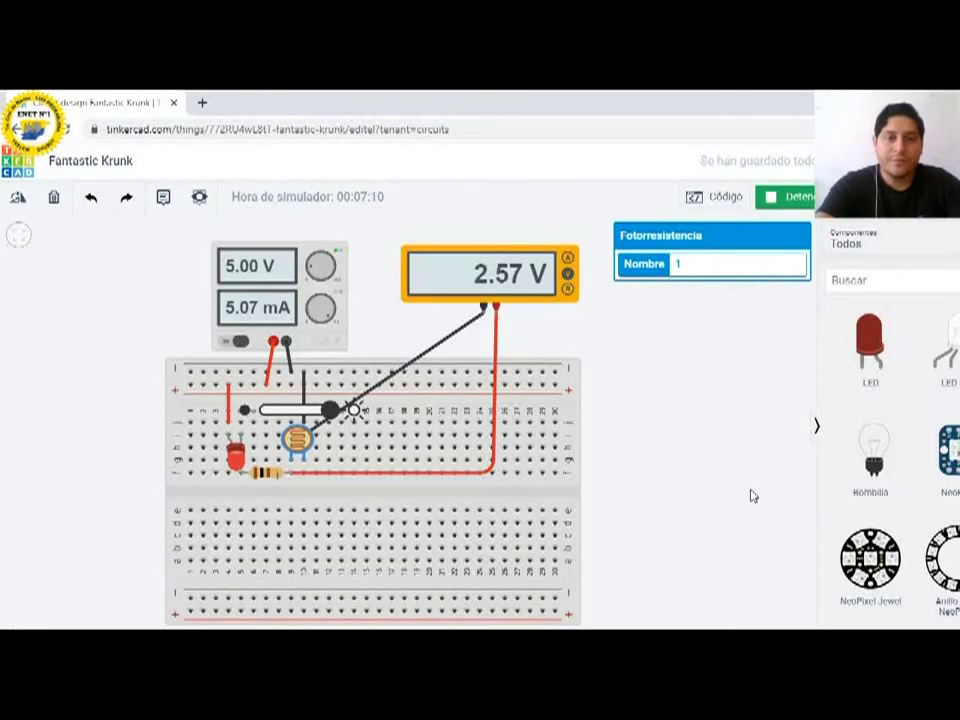